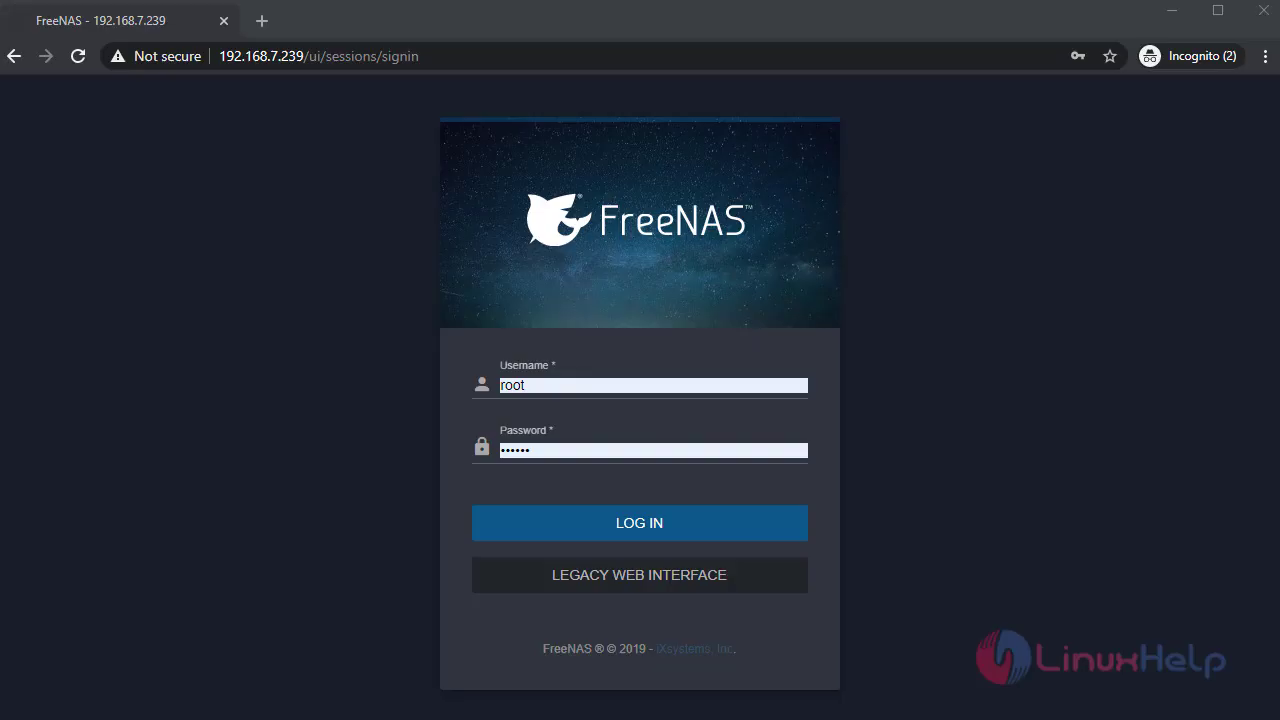
- Sign in to FreeNAS as root to reach the FreeNAS-11.2-U4.1 dashboard
{"action": "left_click", "coordinate": [755, 537]}
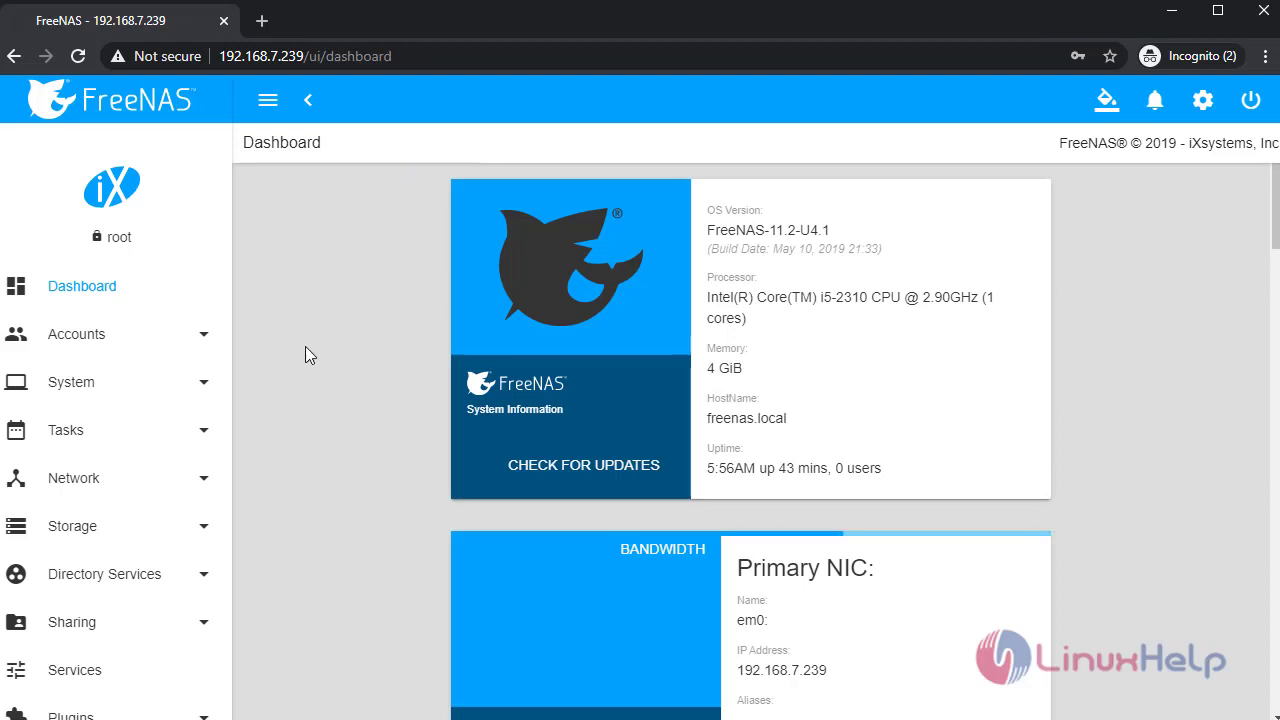
{"action": "left_click", "coordinate": [157, 340]}
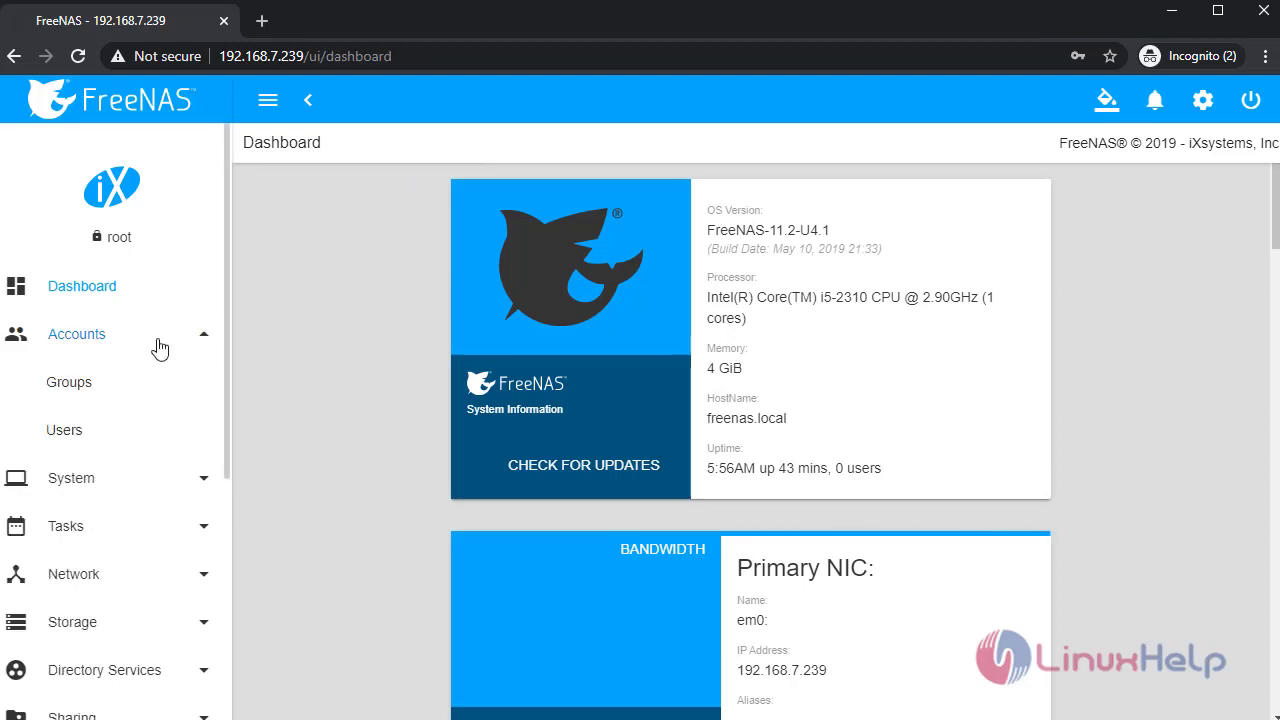
- Start a new user with full name Homeuser2 and username homeuser2
{"action": "left_click", "coordinate": [117, 435]}
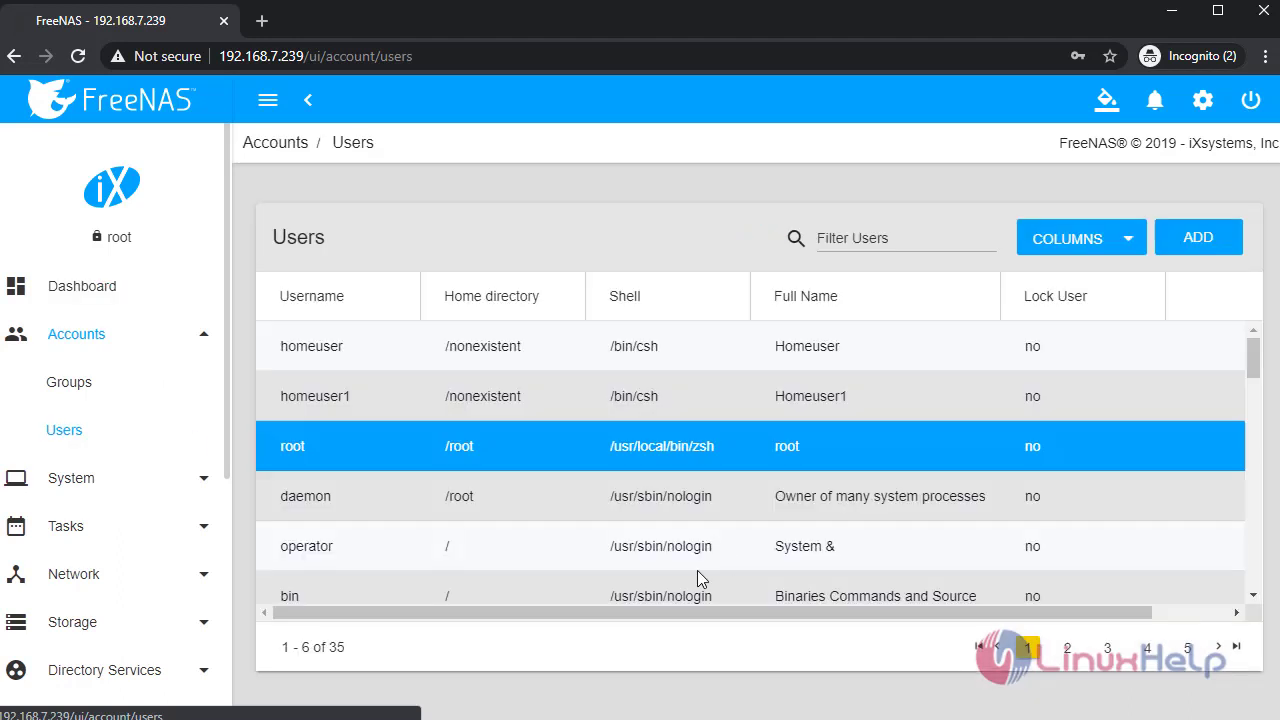
{"action": "left_click", "coordinate": [814, 350]}
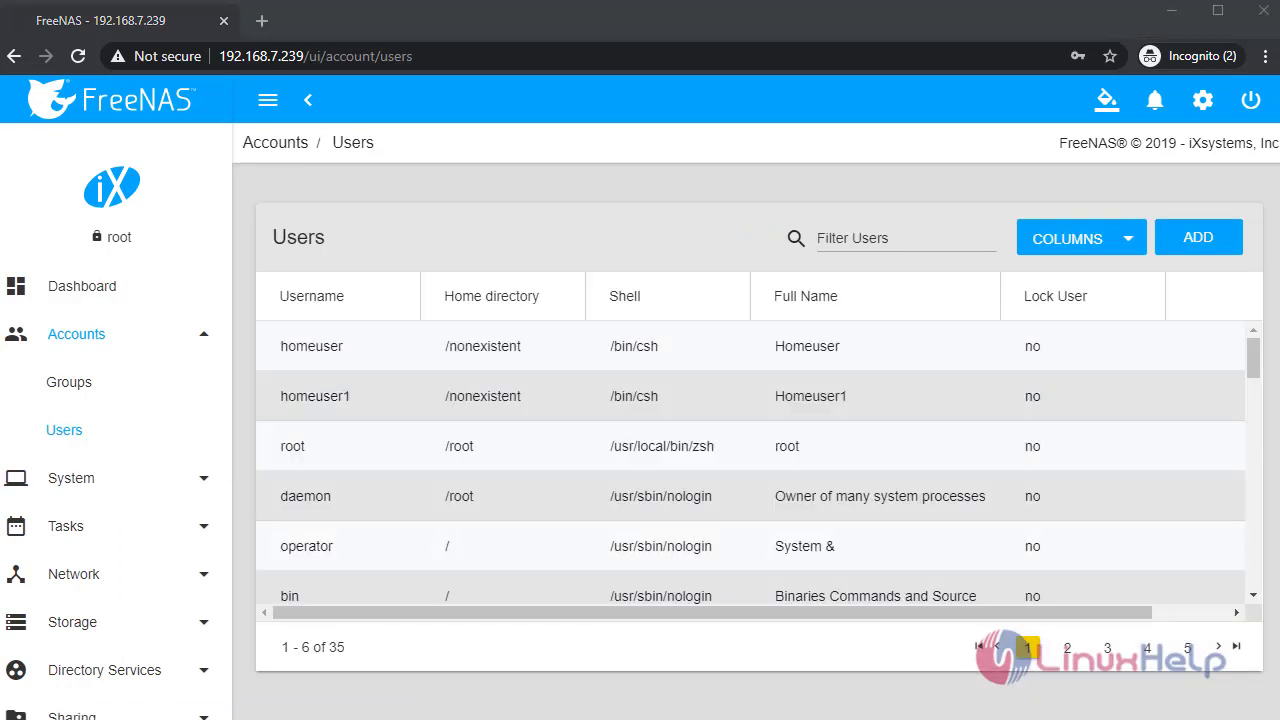
{"action": "left_click", "coordinate": [1222, 250]}
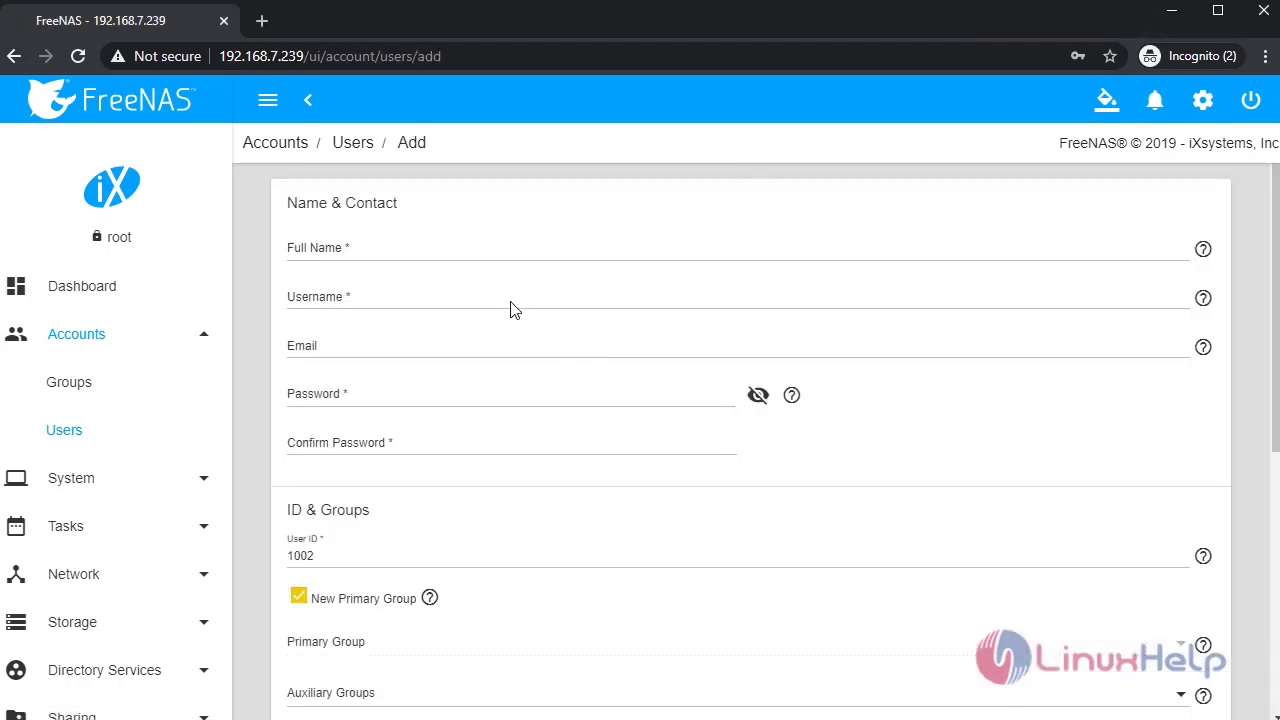
{"action": "left_click", "coordinate": [485, 249]}
{"action": "type", "text": "Homeuser2"}
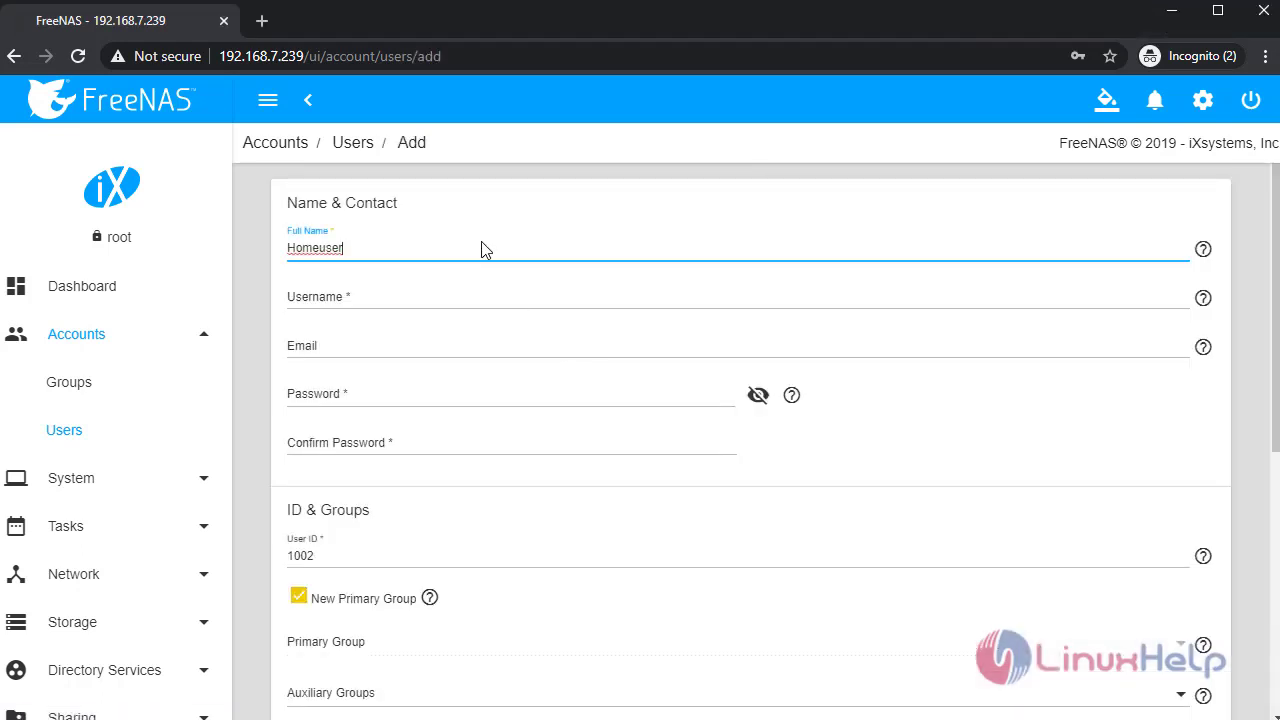
{"action": "left_click", "coordinate": [497, 297]}
- Give homeuser2 a password, confirm it, and save the account
{"action": "left_click", "coordinate": [413, 397]}
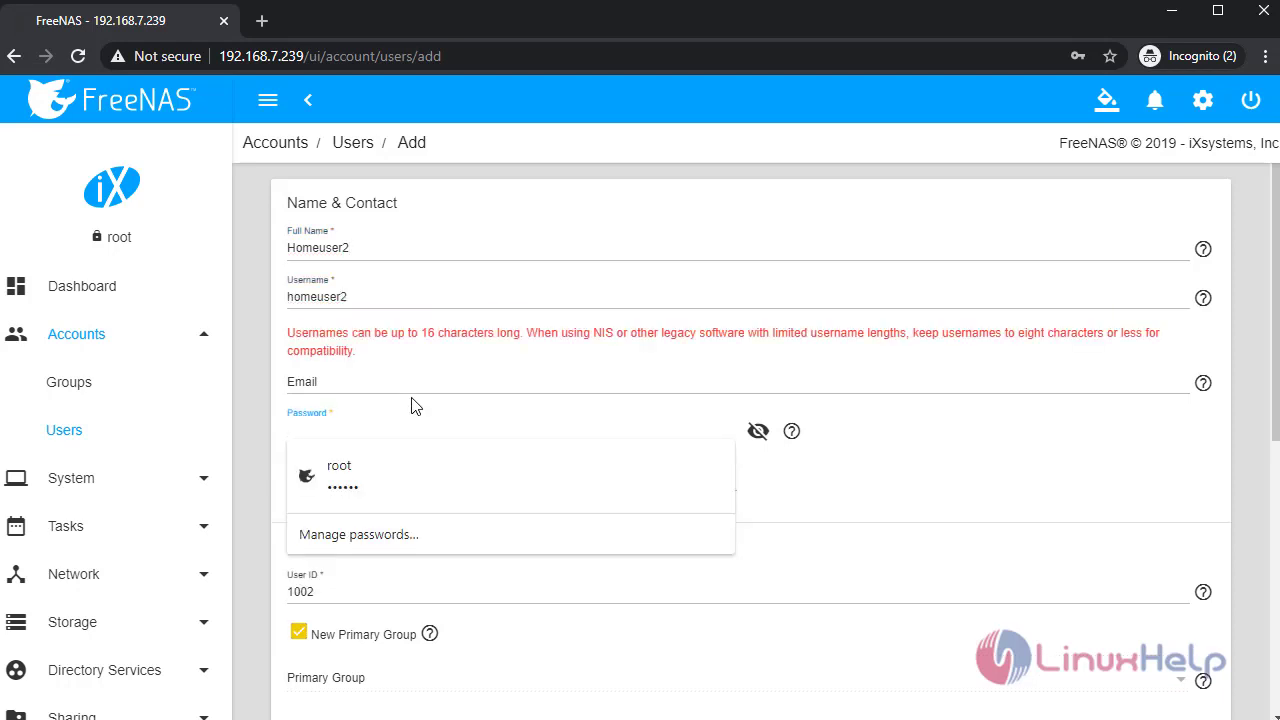
{"action": "type", "text": "p"}
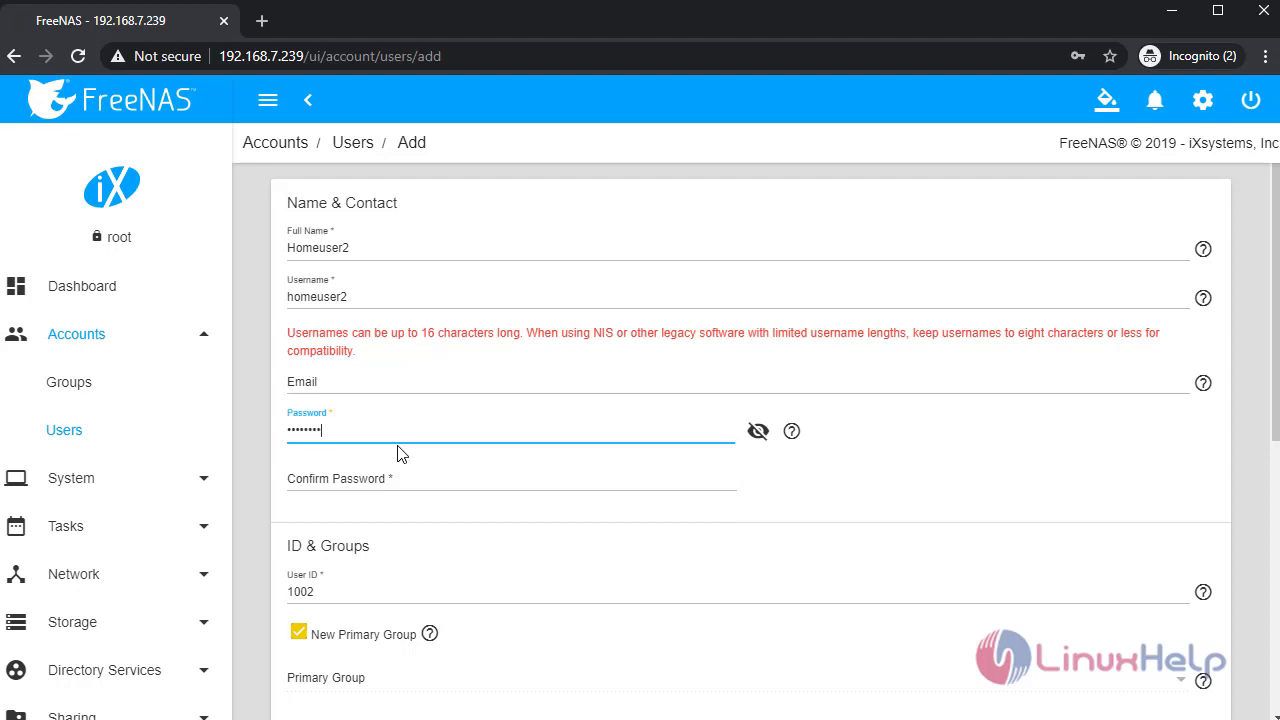
{"action": "left_click", "coordinate": [474, 476]}
{"action": "type", "text": "p"}
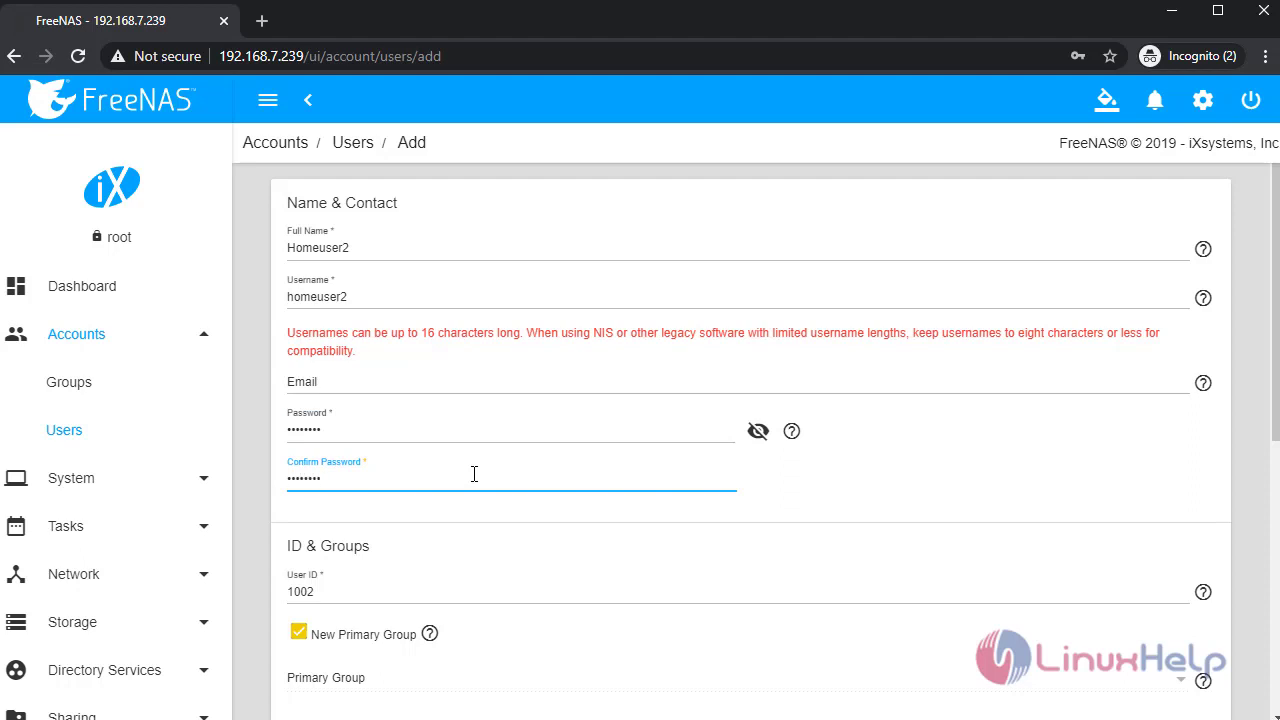
{"action": "scroll", "coordinate": [547, 565], "scroll_direction": "down", "scroll_amount": 4}
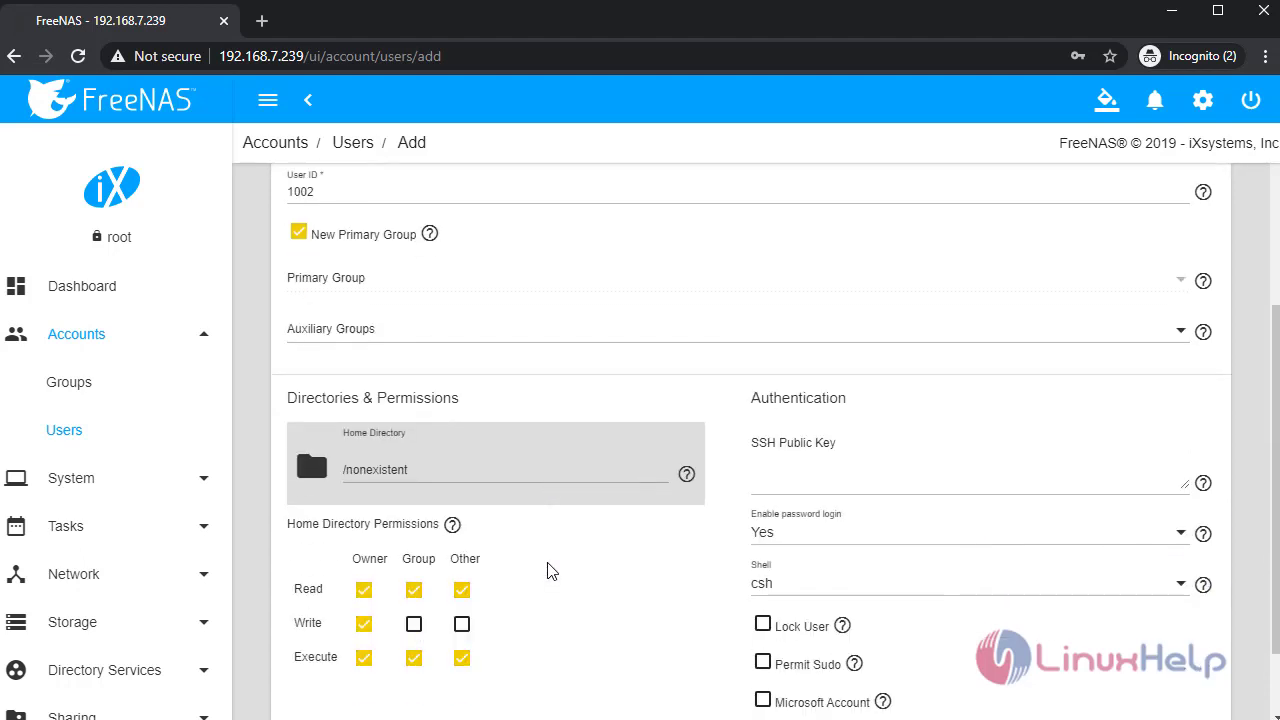
{"action": "scroll", "coordinate": [507, 587], "scroll_direction": "down", "scroll_amount": 1}
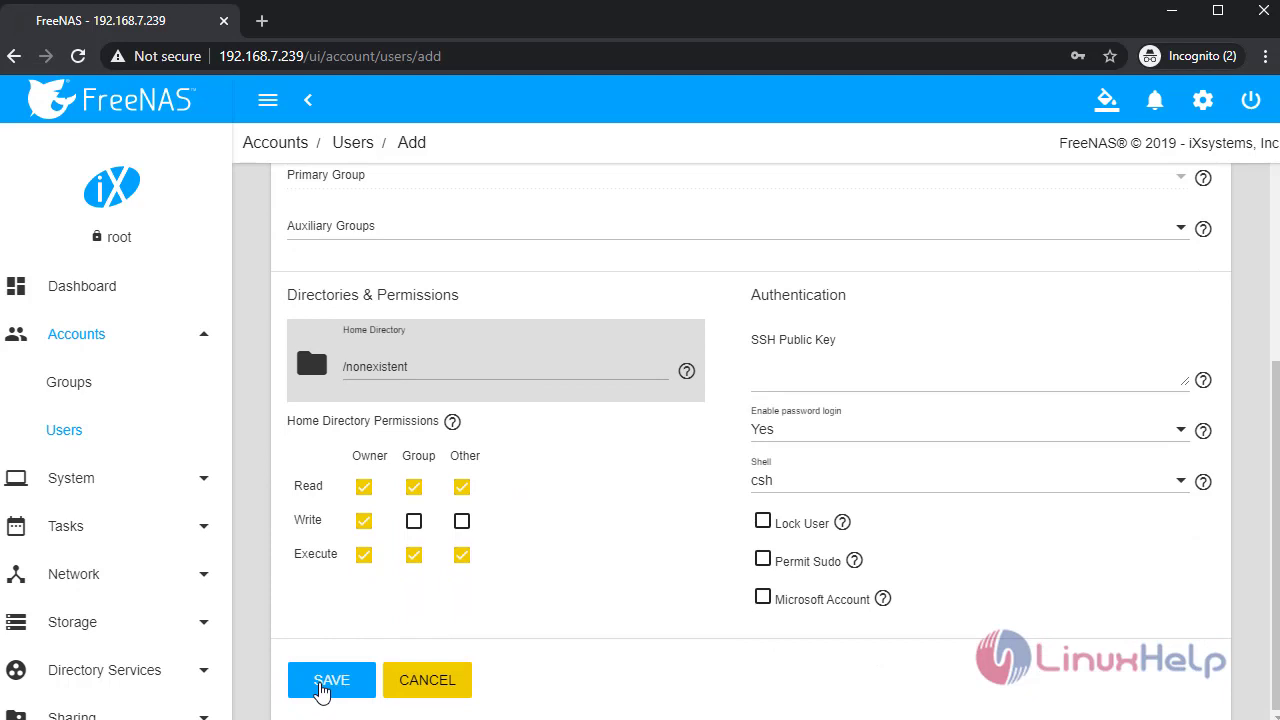
{"action": "left_click", "coordinate": [322, 684]}
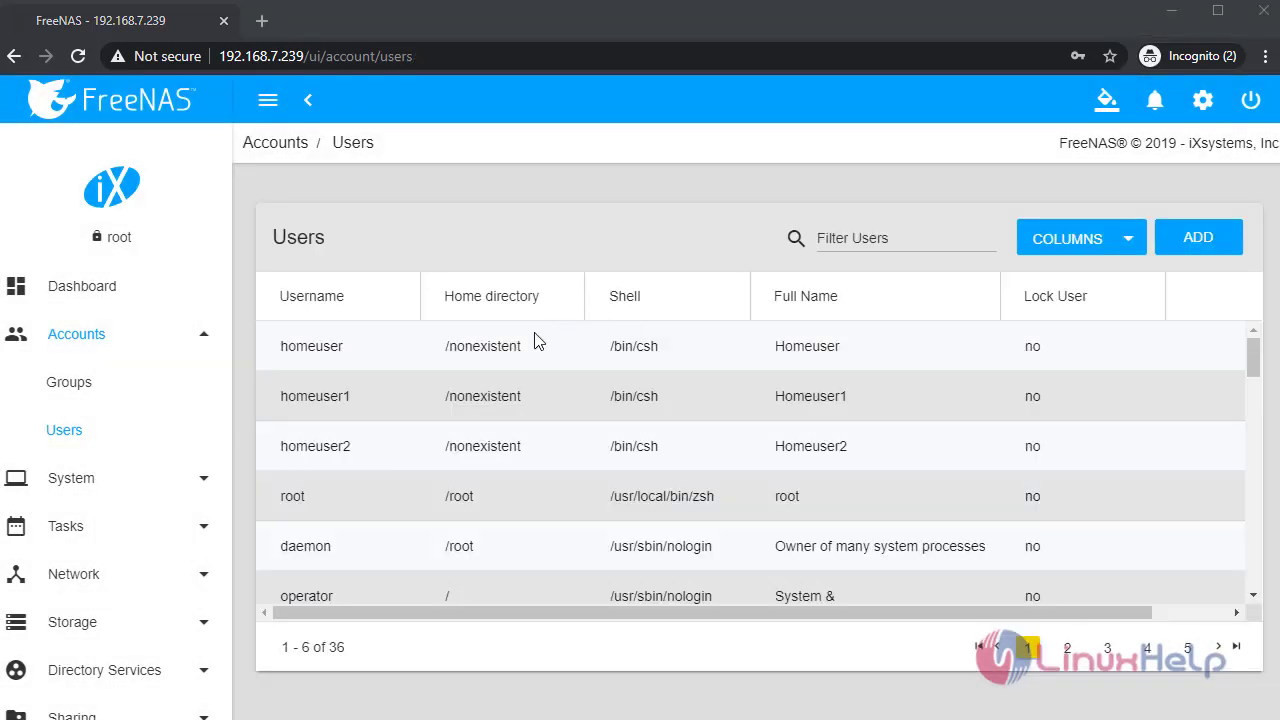
{"action": "left_click", "coordinate": [455, 446]}
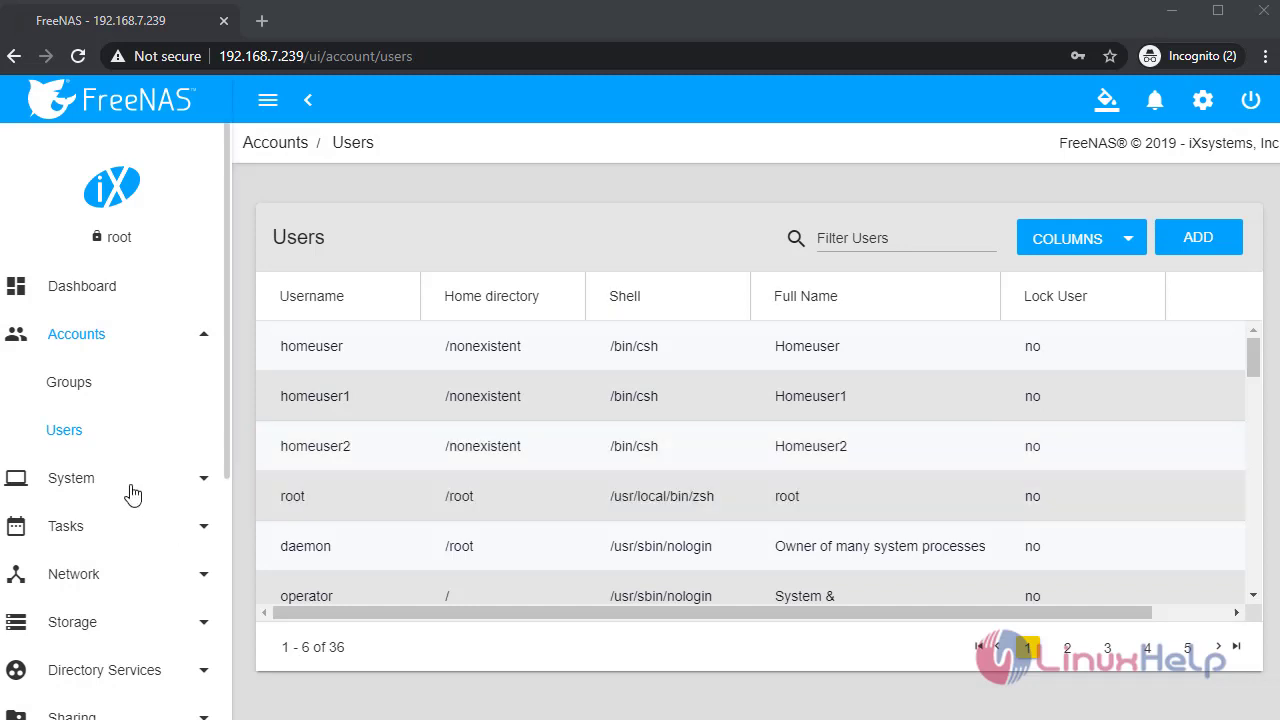
- In Storage > Pools, start adding a new dataset under admin1
{"action": "scroll", "coordinate": [134, 495], "scroll_direction": "down", "scroll_amount": 1}
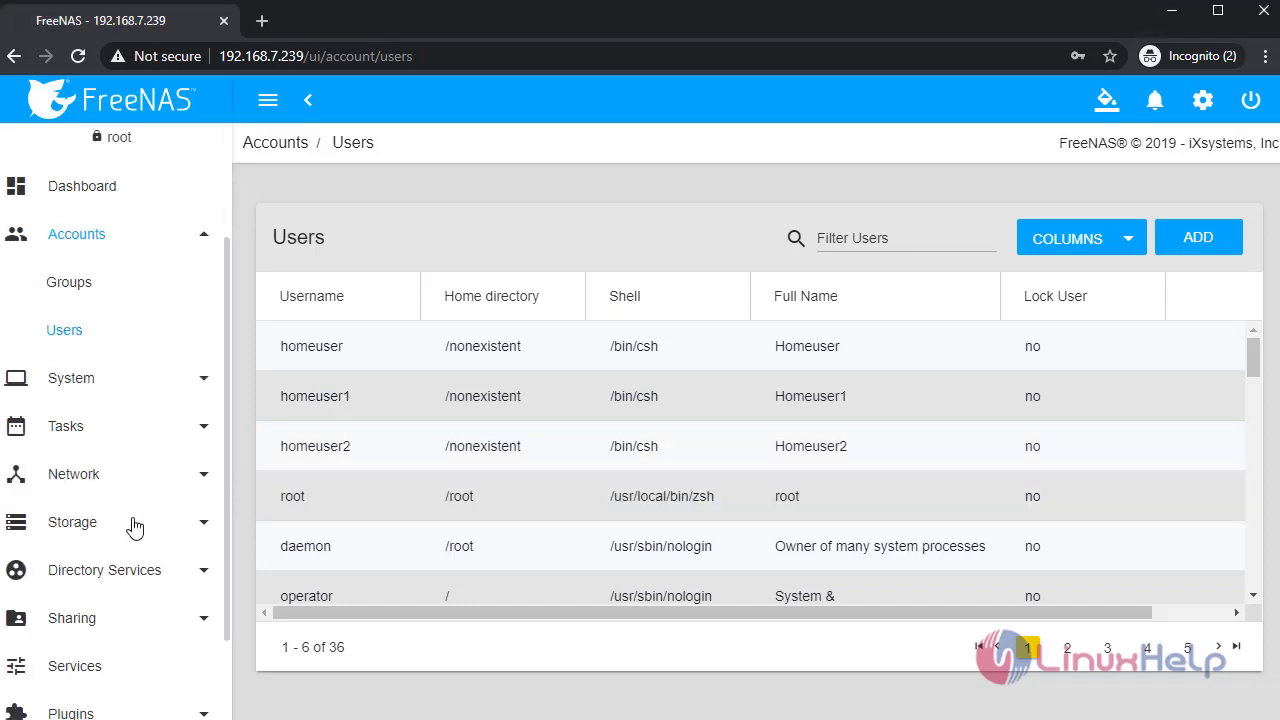
{"action": "left_click", "coordinate": [134, 521]}
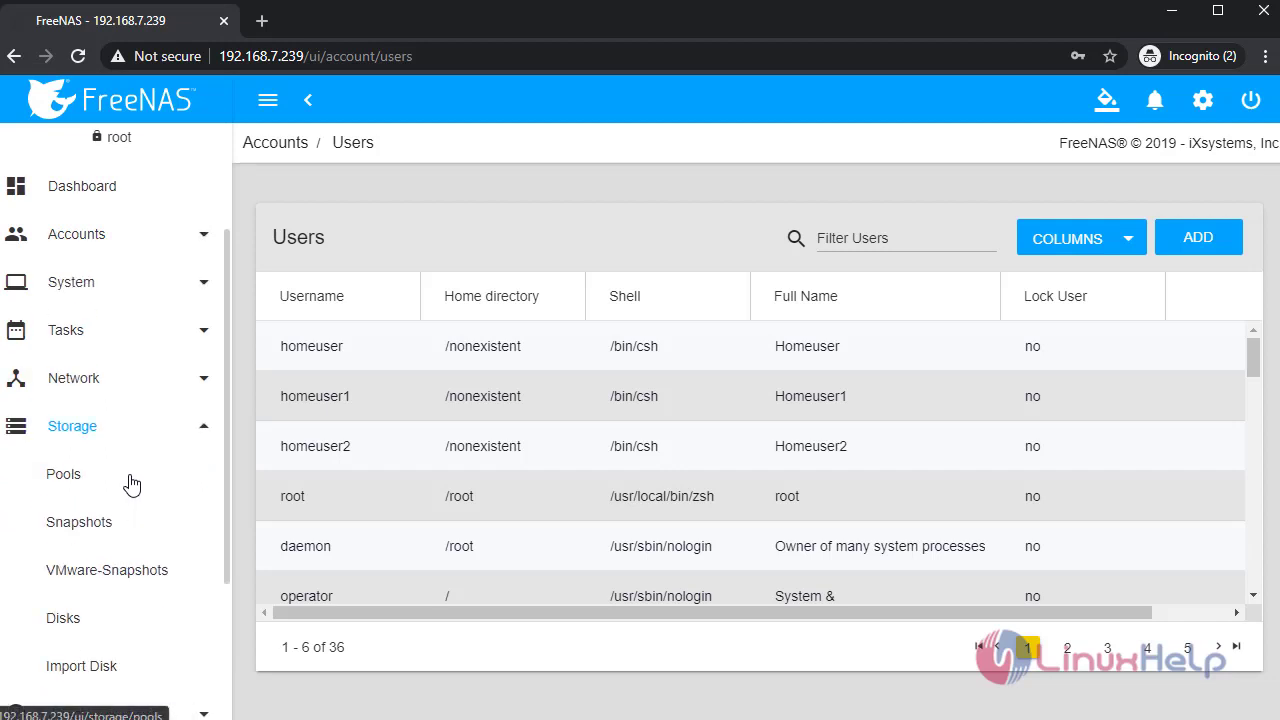
{"action": "left_click", "coordinate": [131, 484]}
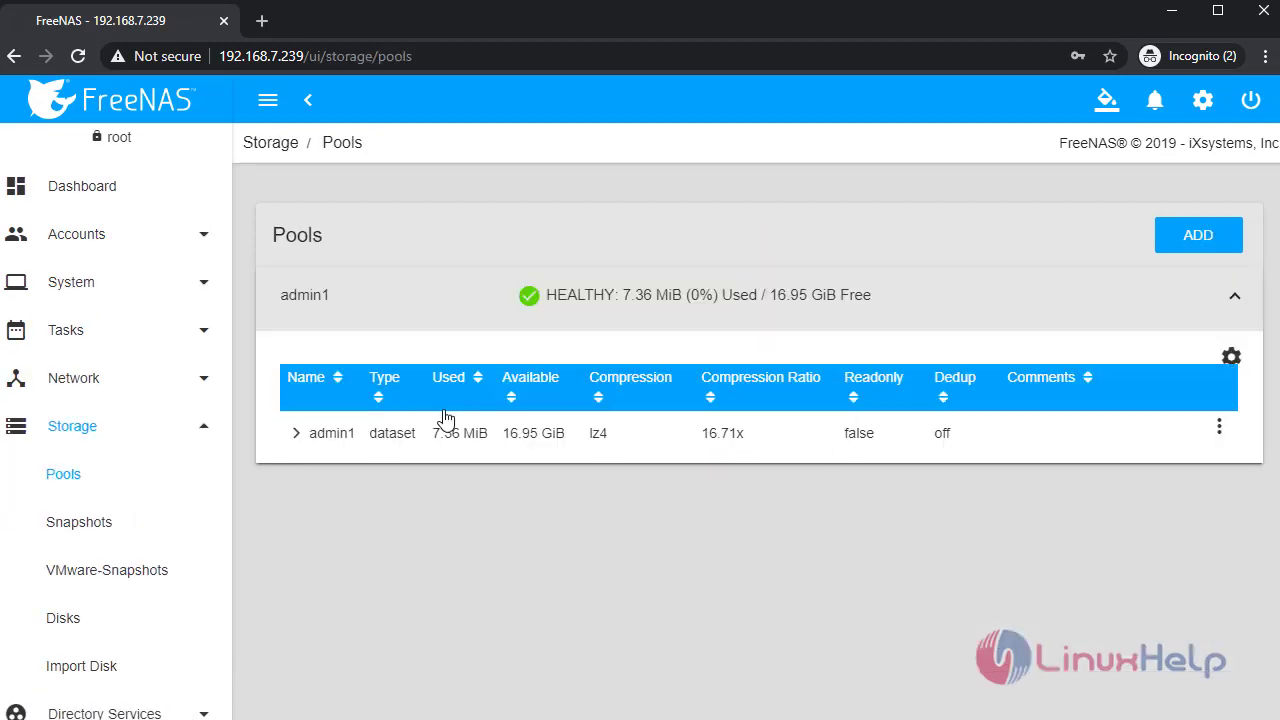
{"action": "left_click", "coordinate": [295, 436]}
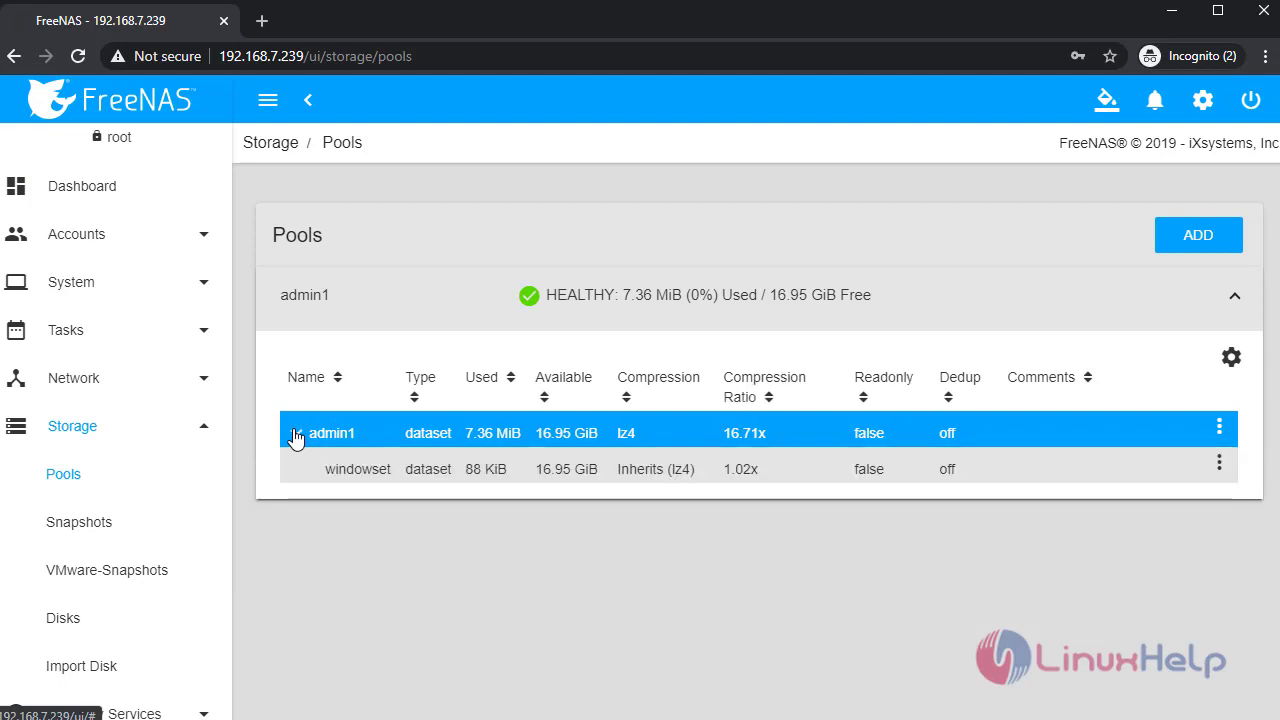
{"action": "left_click", "coordinate": [1219, 429]}
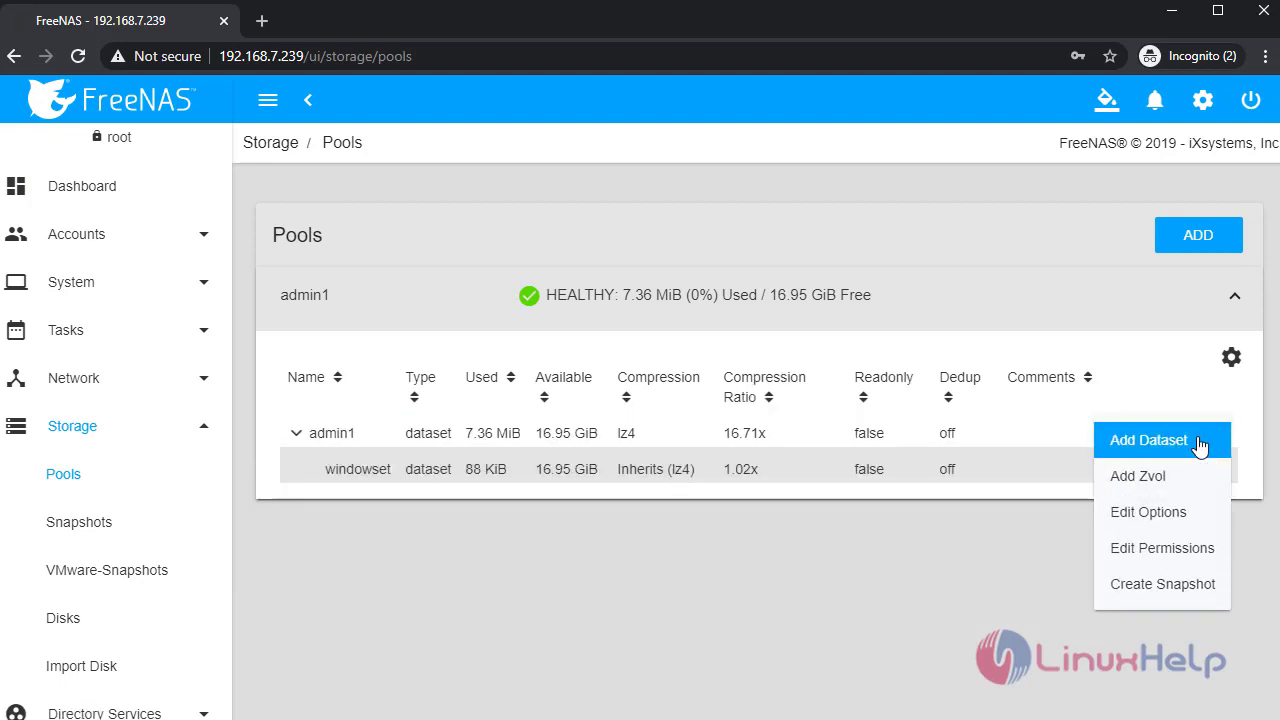
{"action": "left_click", "coordinate": [1200, 443]}
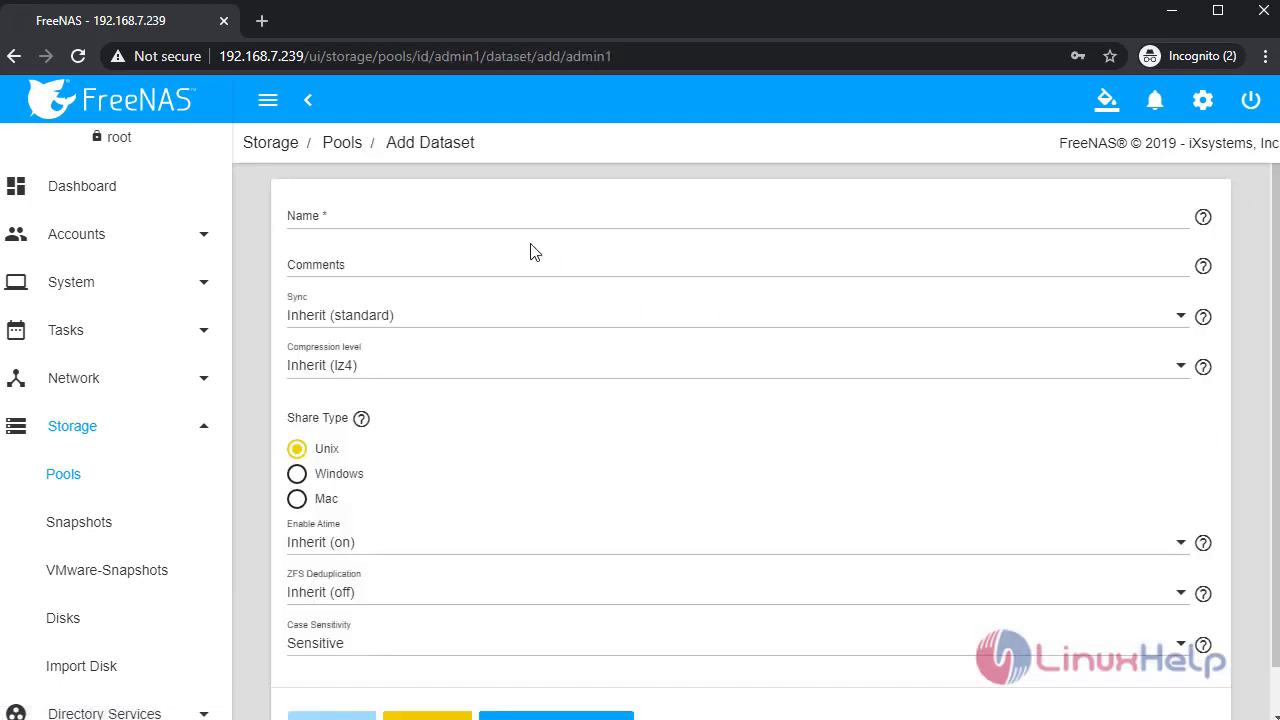
- Name the dataset windowset2 with Windows share type and save it
{"action": "left_click", "coordinate": [459, 215]}
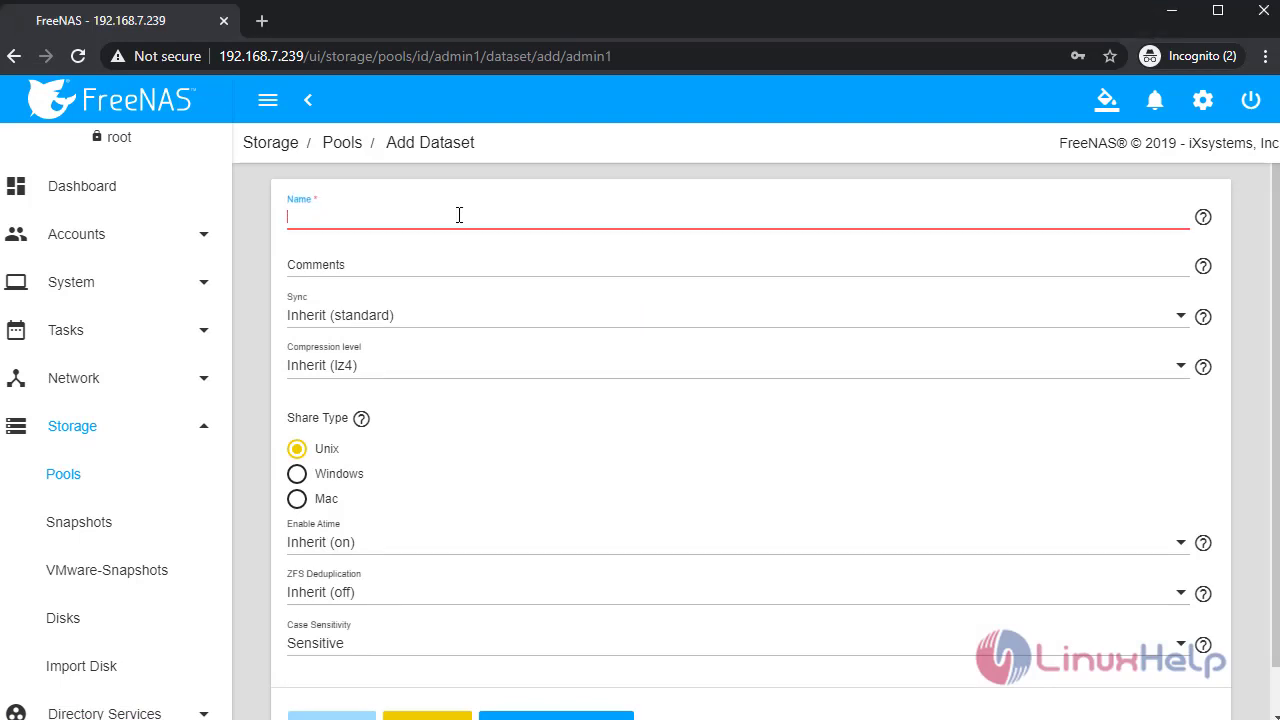
{"action": "type", "text": "windowset"}
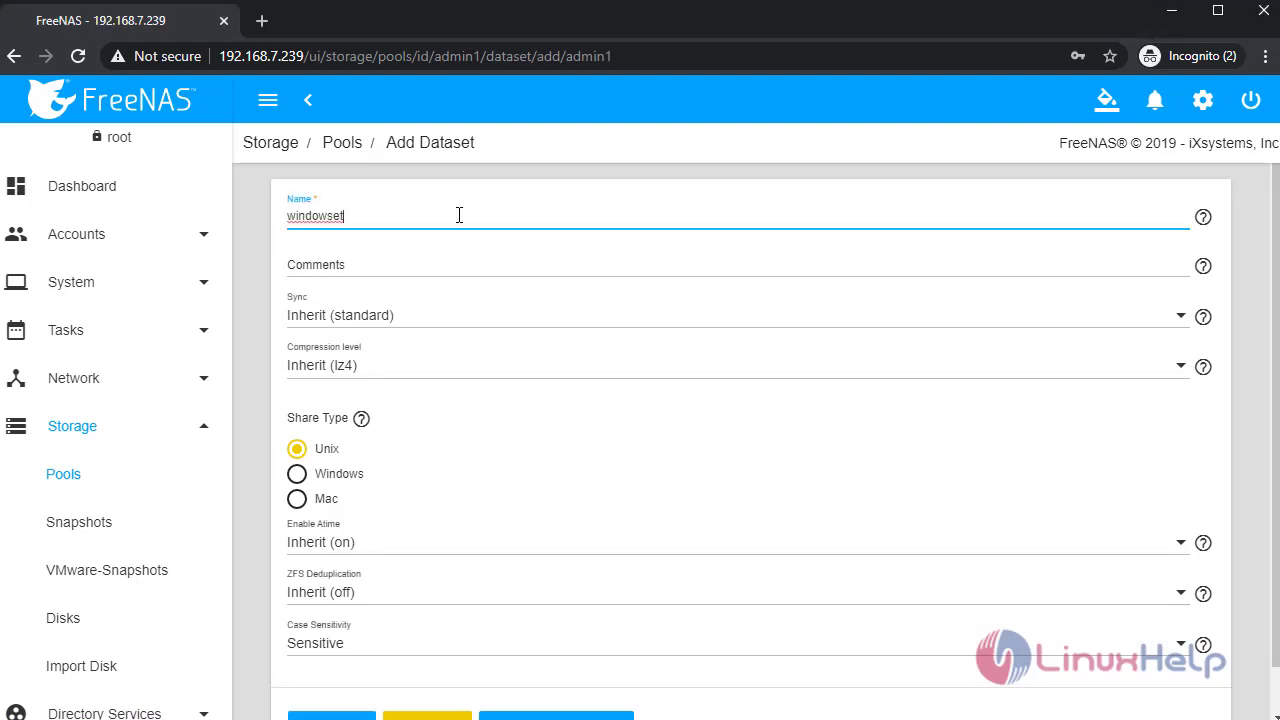
{"action": "type", "text": "2"}
{"action": "left_click", "coordinate": [298, 475]}
{"action": "scroll", "coordinate": [666, 514], "scroll_direction": "down", "scroll_amount": 1}
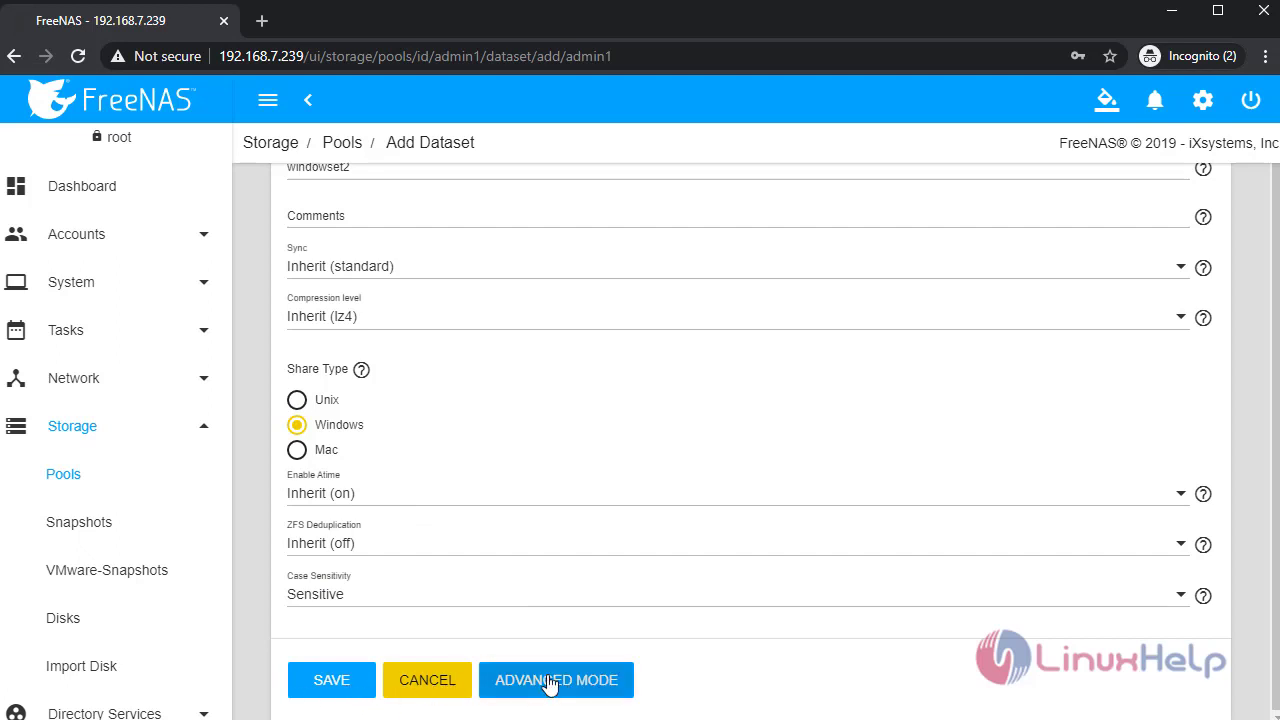
{"action": "left_click", "coordinate": [549, 683]}
{"action": "scroll", "coordinate": [571, 514], "scroll_direction": "down", "scroll_amount": 4}
{"action": "scroll", "coordinate": [520, 551], "scroll_direction": "up", "scroll_amount": 3}
{"action": "scroll", "coordinate": [520, 551], "scroll_direction": "up", "scroll_amount": 1}
{"action": "scroll", "coordinate": [517, 551], "scroll_direction": "down", "scroll_amount": 5}
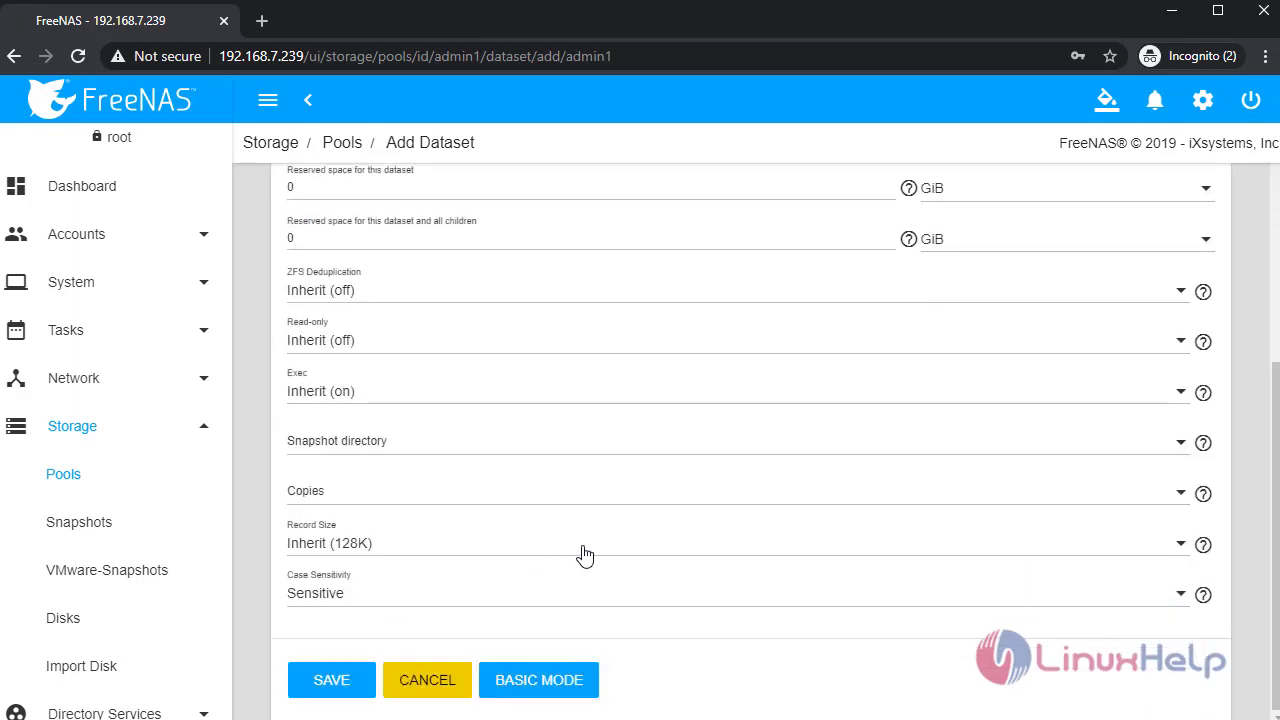
{"action": "left_click", "coordinate": [331, 681]}
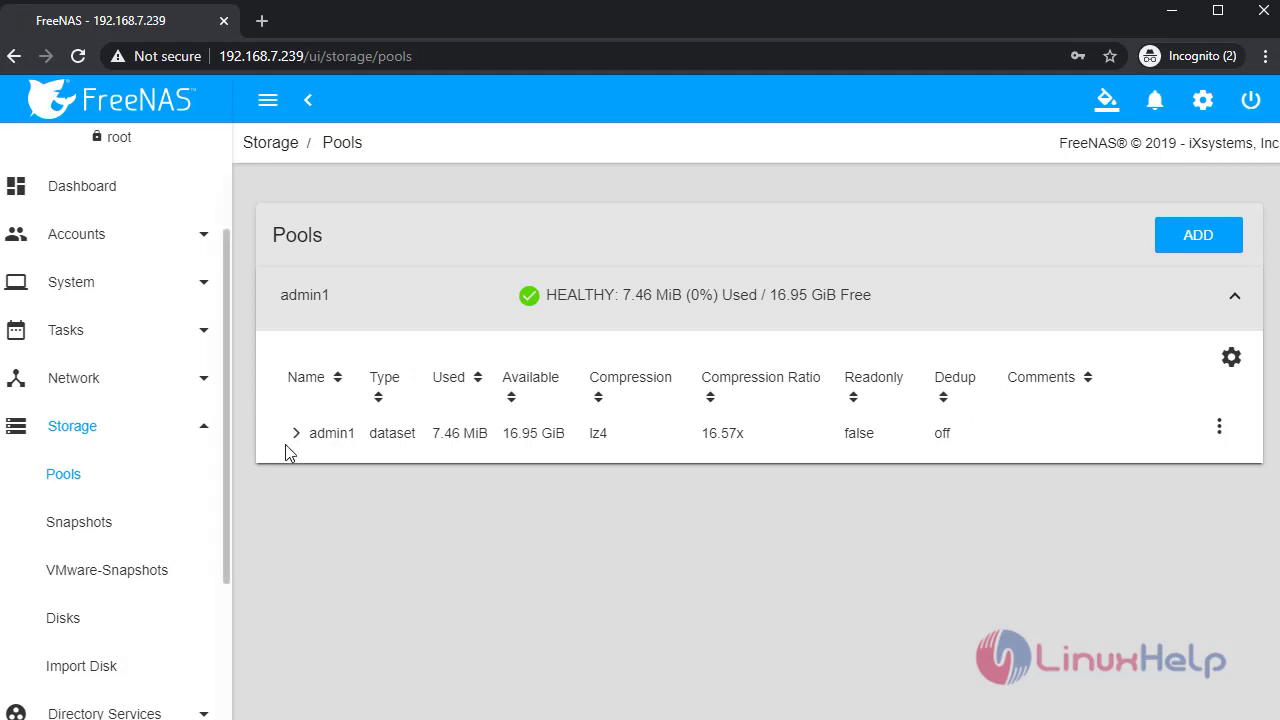
{"action": "left_click", "coordinate": [294, 446]}
- Verify windowset2 under admin1, then start a new share from Sharing > Windows (SMB) Shares
{"action": "left_click", "coordinate": [294, 433]}
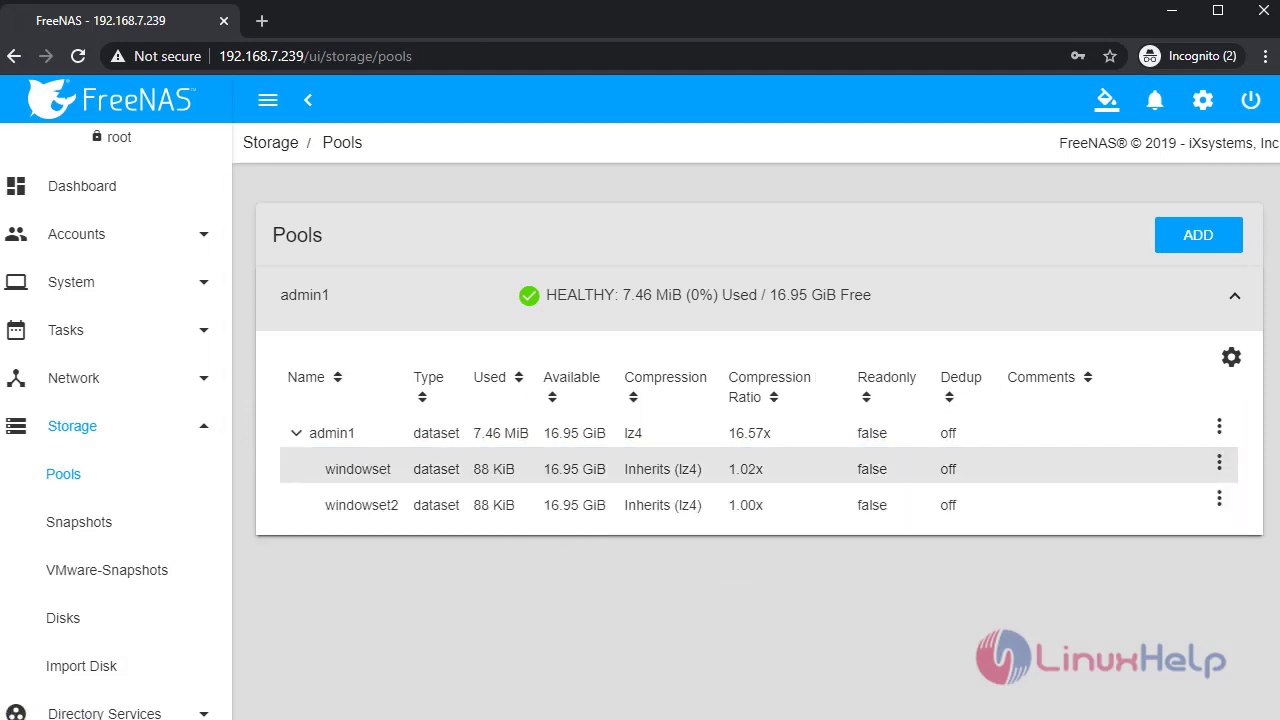
{"action": "scroll", "coordinate": [137, 490], "scroll_direction": "down", "scroll_amount": 1}
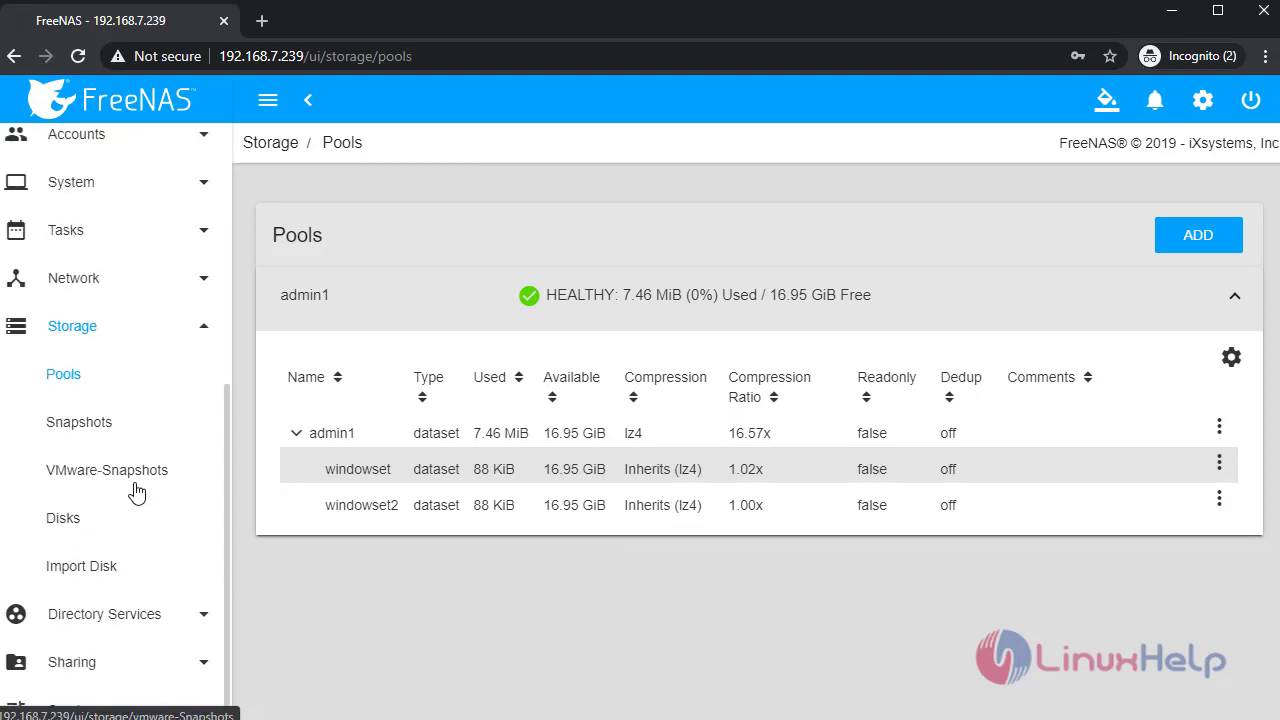
{"action": "scroll", "coordinate": [137, 490], "scroll_direction": "down", "scroll_amount": 1}
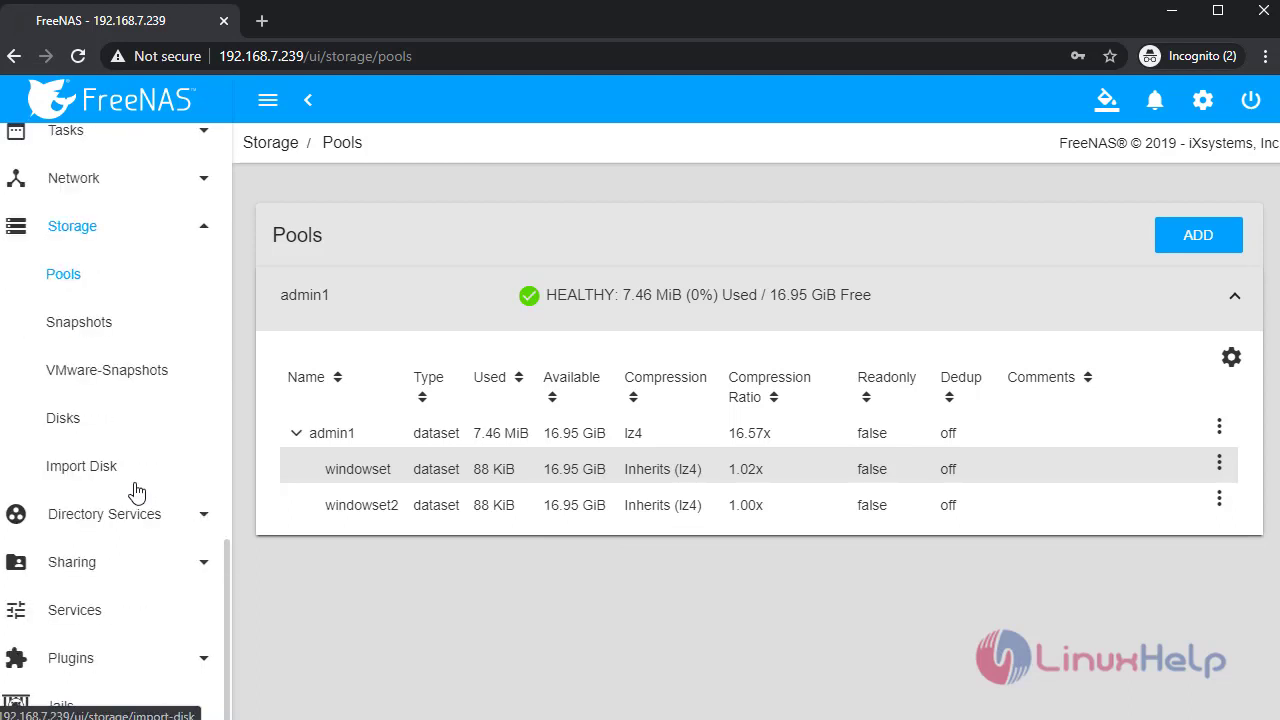
{"action": "scroll", "coordinate": [137, 490], "scroll_direction": "down", "scroll_amount": 1}
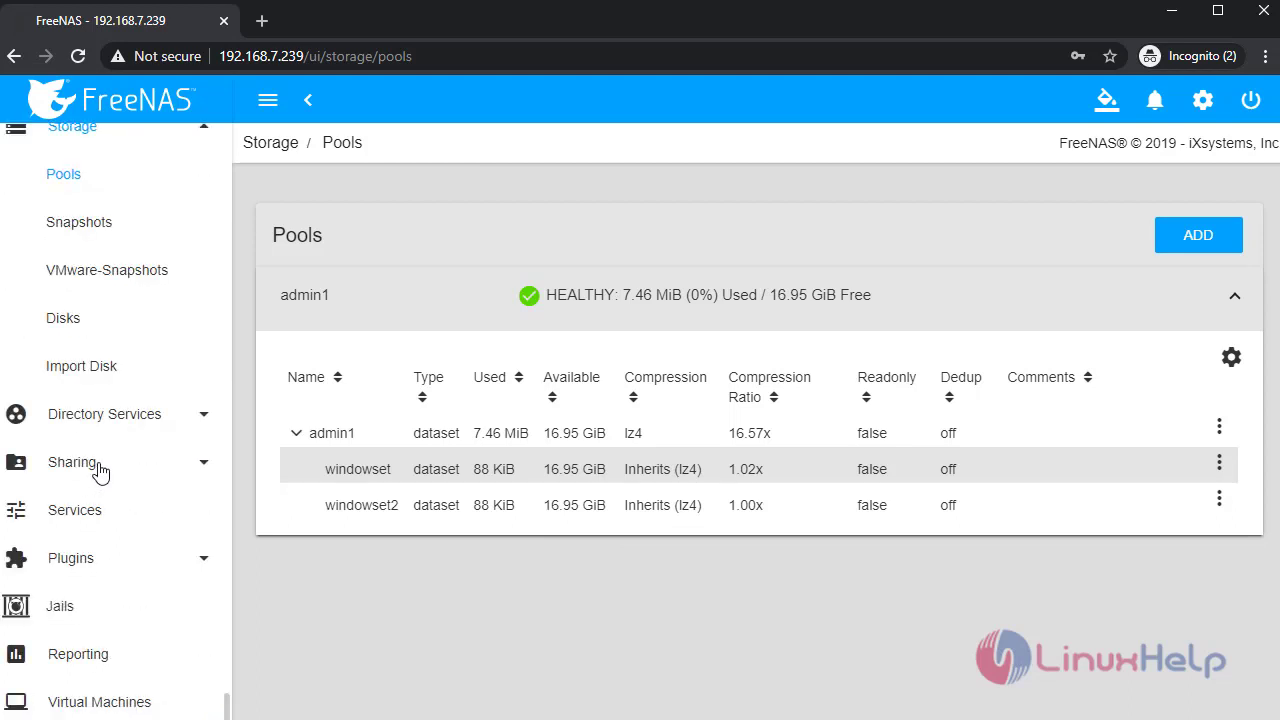
{"action": "left_click", "coordinate": [101, 470]}
{"action": "left_click", "coordinate": [130, 416]}
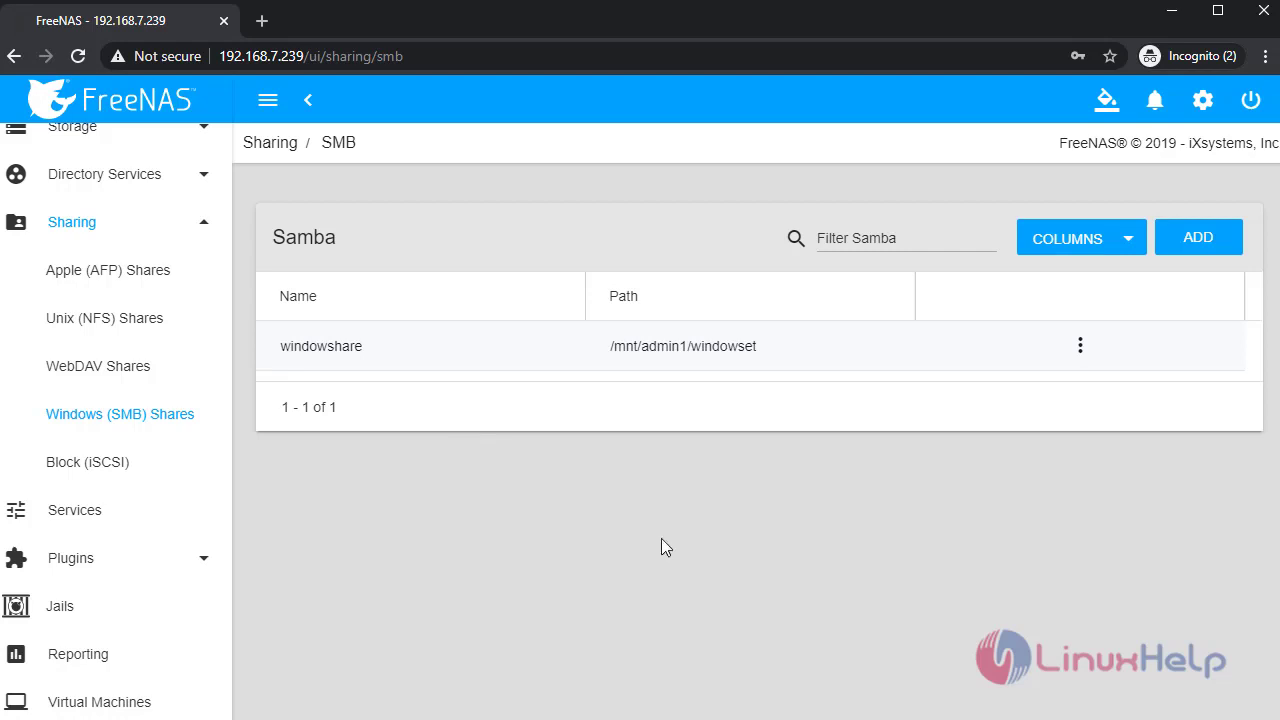
{"action": "left_click", "coordinate": [1190, 240]}
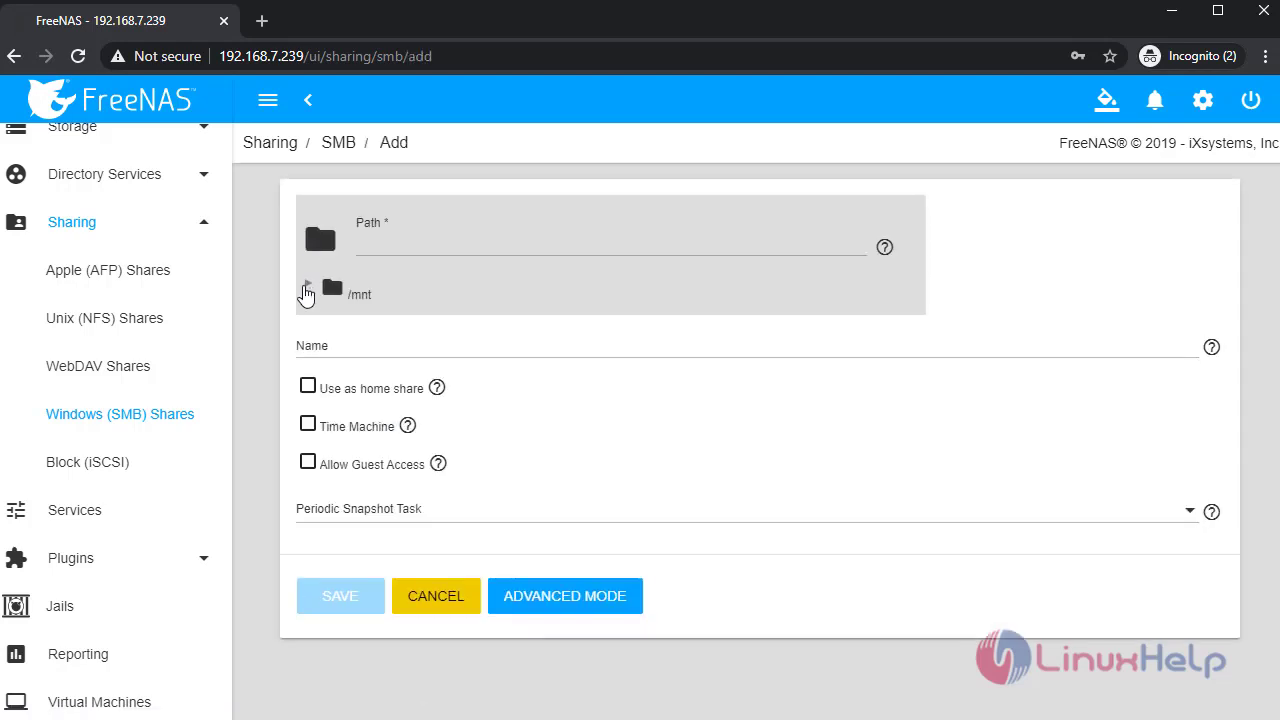
{"action": "left_click", "coordinate": [307, 285]}
- Set the share path to /mnt/admin1/windowset2, name it windowshare2, and enable Advanced Mode
{"action": "left_click", "coordinate": [326, 322]}
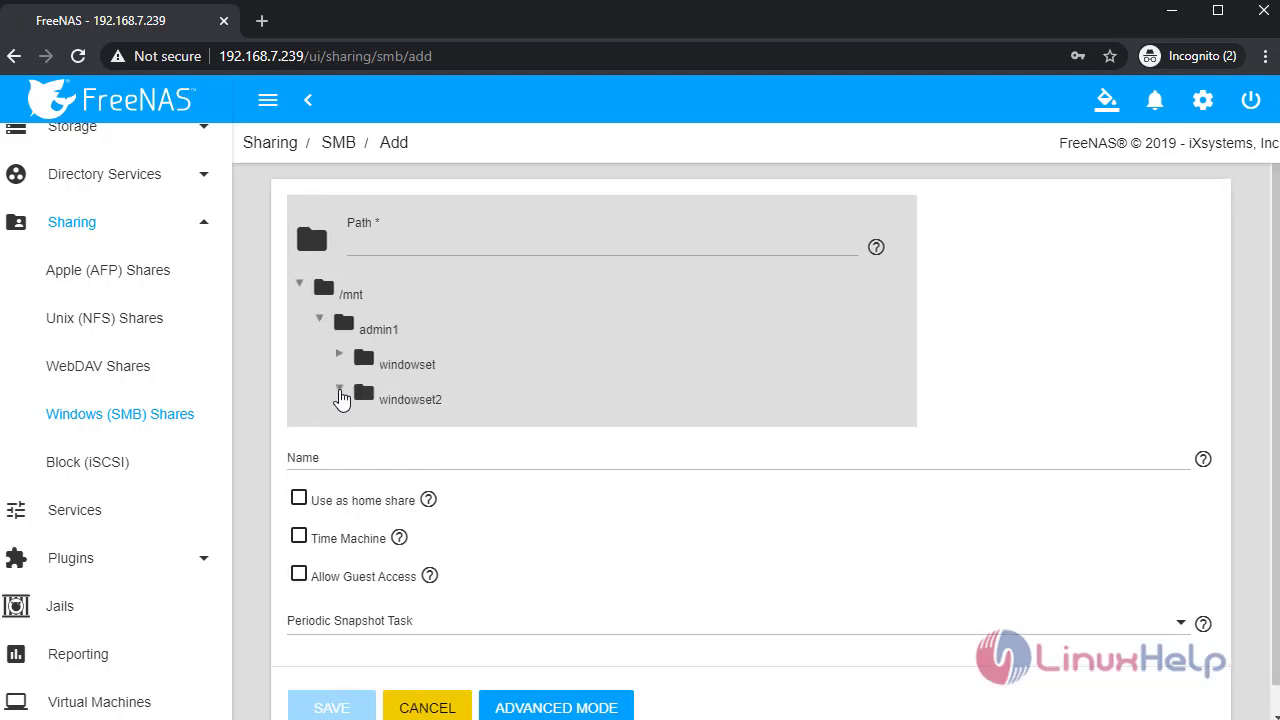
{"action": "left_click", "coordinate": [345, 394]}
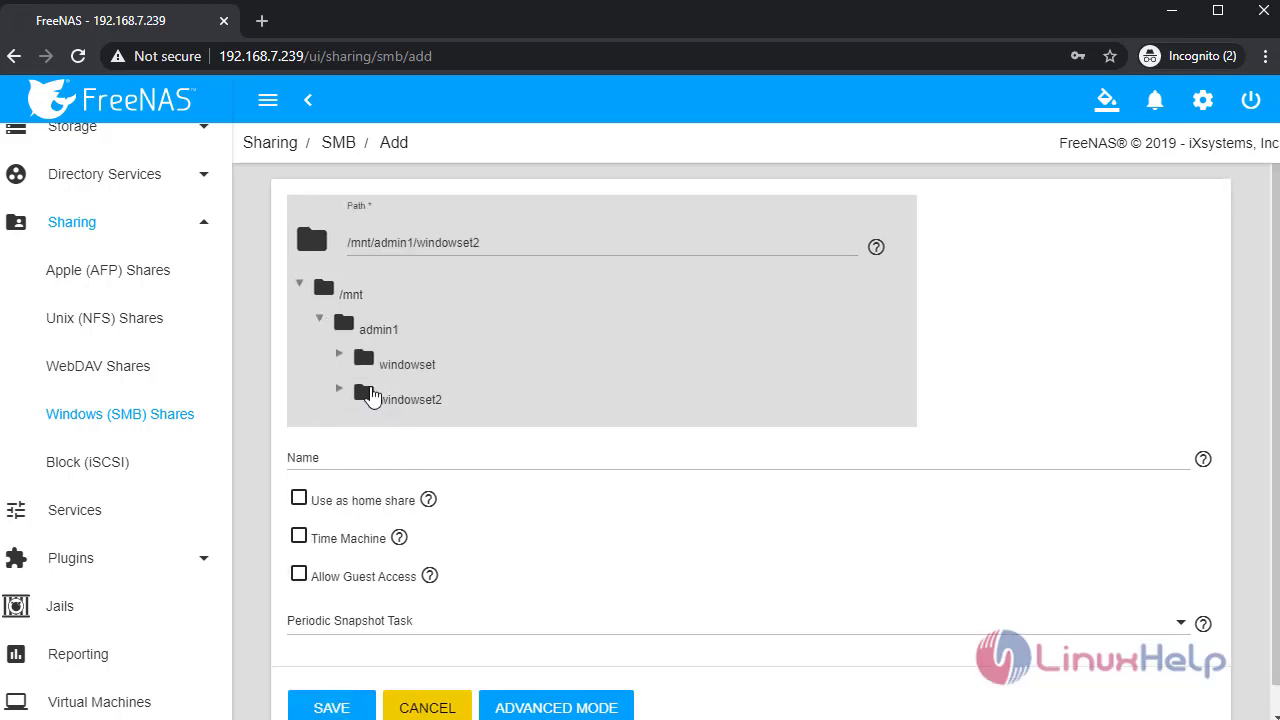
{"action": "left_click", "coordinate": [434, 462]}
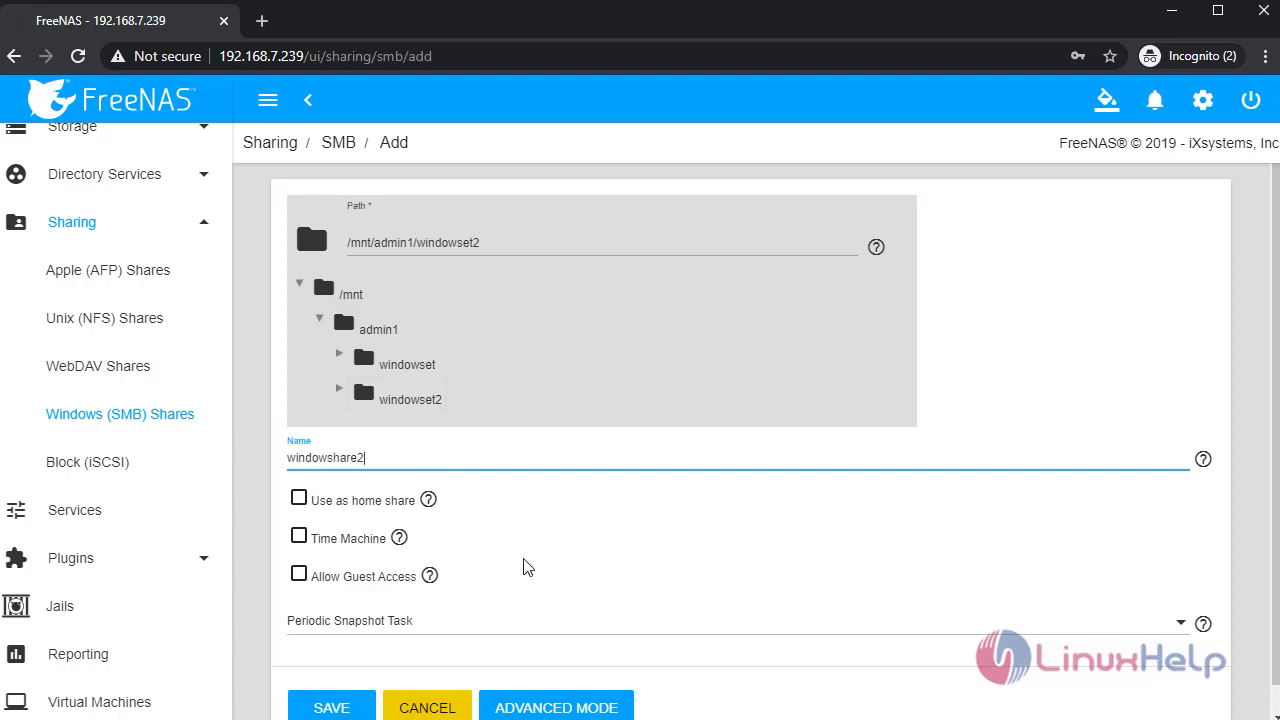
{"action": "scroll", "coordinate": [590, 550], "scroll_direction": "down", "scroll_amount": 1}
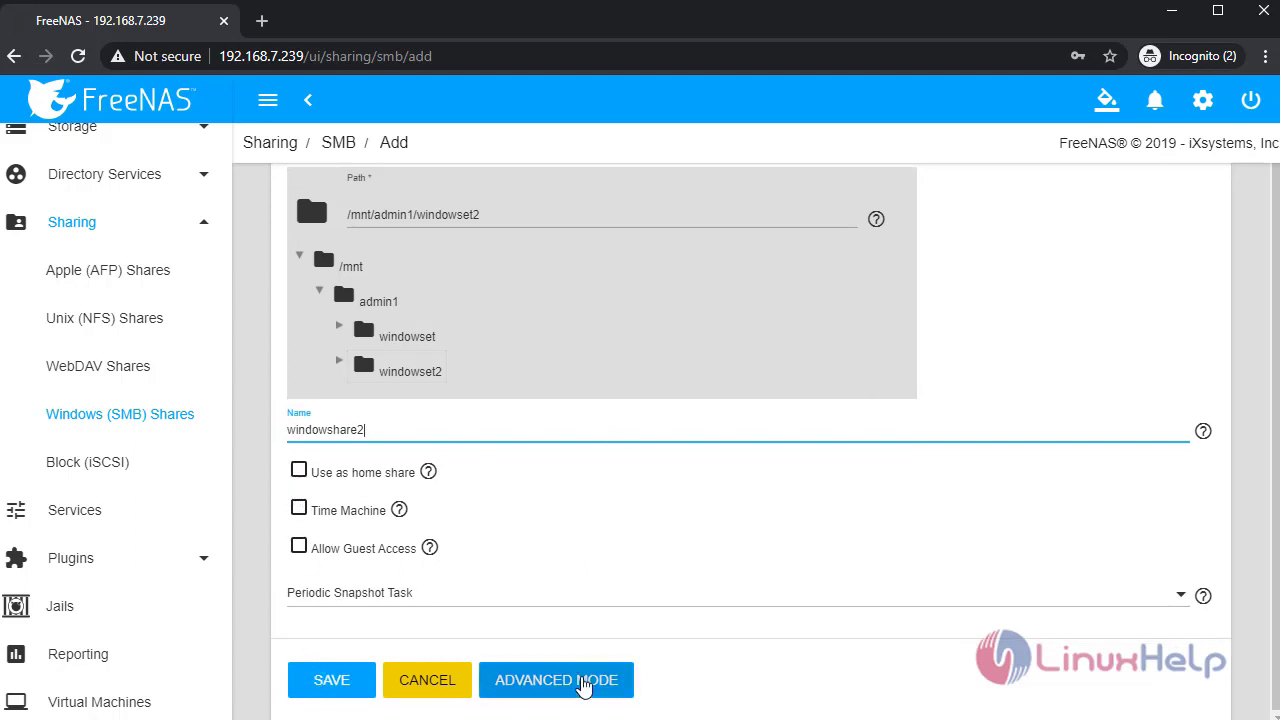
{"action": "left_click", "coordinate": [569, 692]}
{"action": "scroll", "coordinate": [634, 577], "scroll_direction": "down", "scroll_amount": 6}
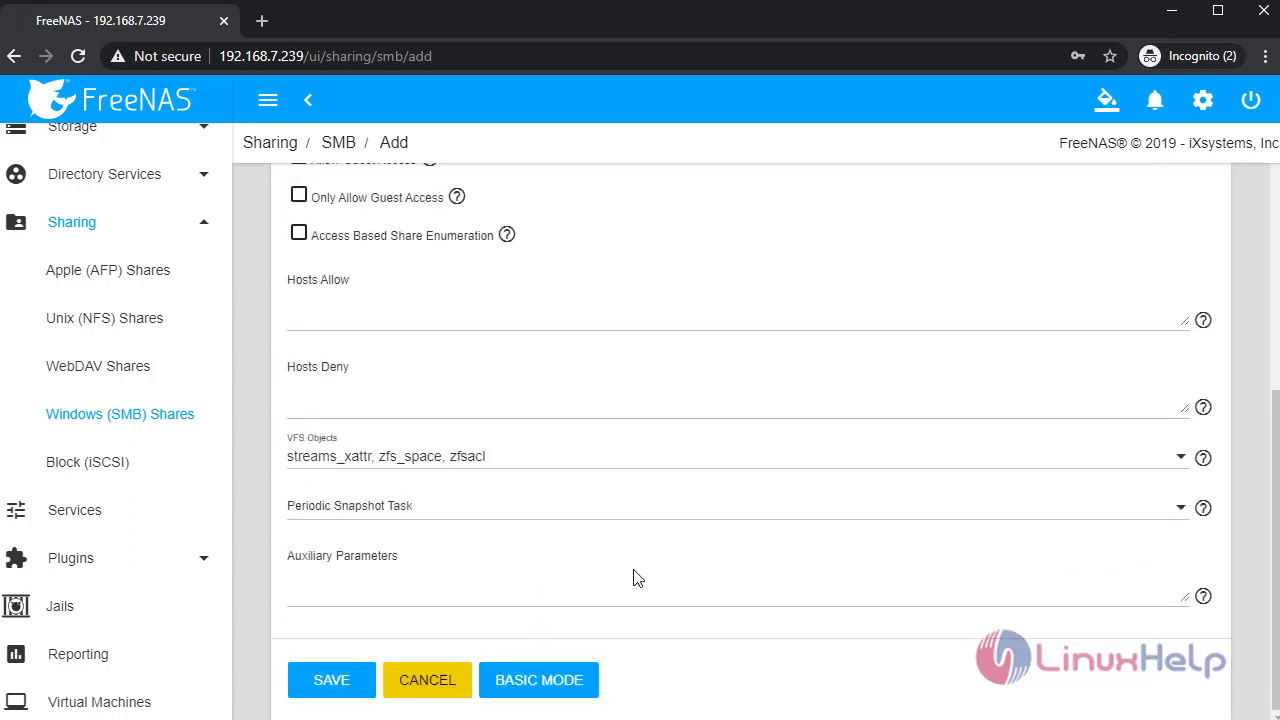
{"action": "left_click", "coordinate": [441, 575]}
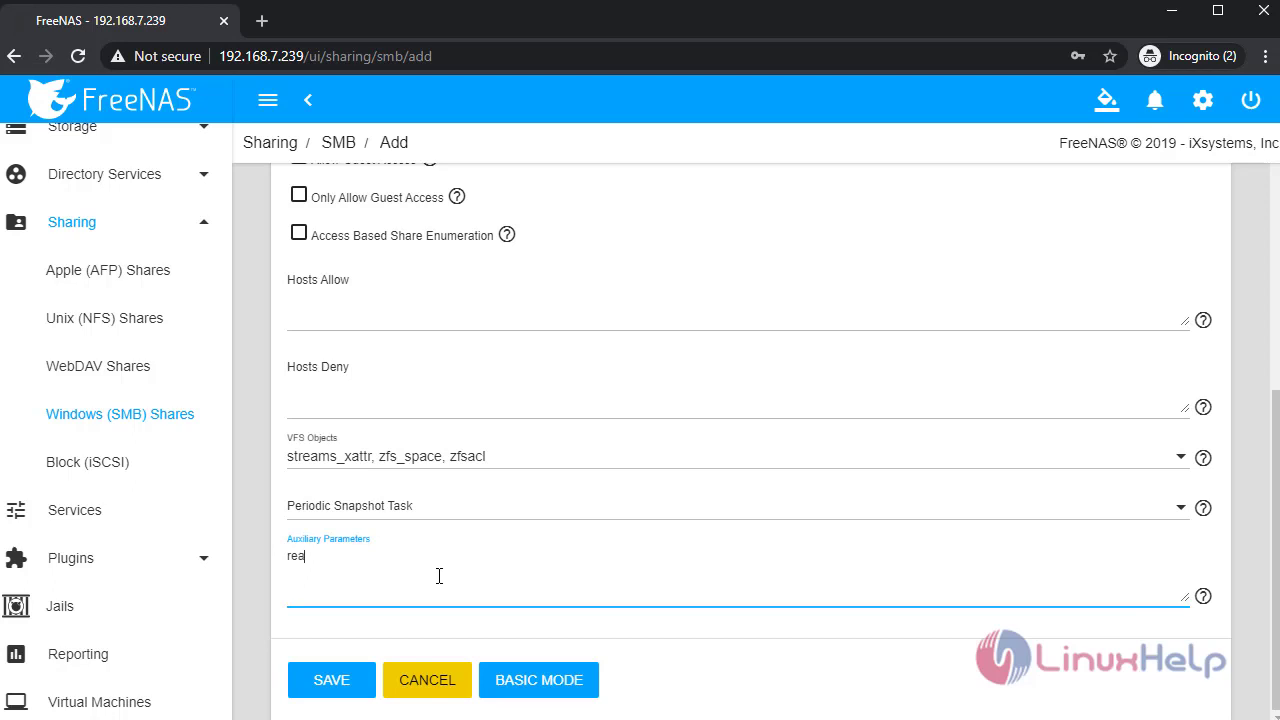
{"action": "type", "text": "read list=@homeuser2"}
{"action": "key", "text": "Return"}
{"action": "type", "text": "write list=@homeuser2"}
{"action": "key", "text": "Return"}
{"action": "type", "text": "vali"}
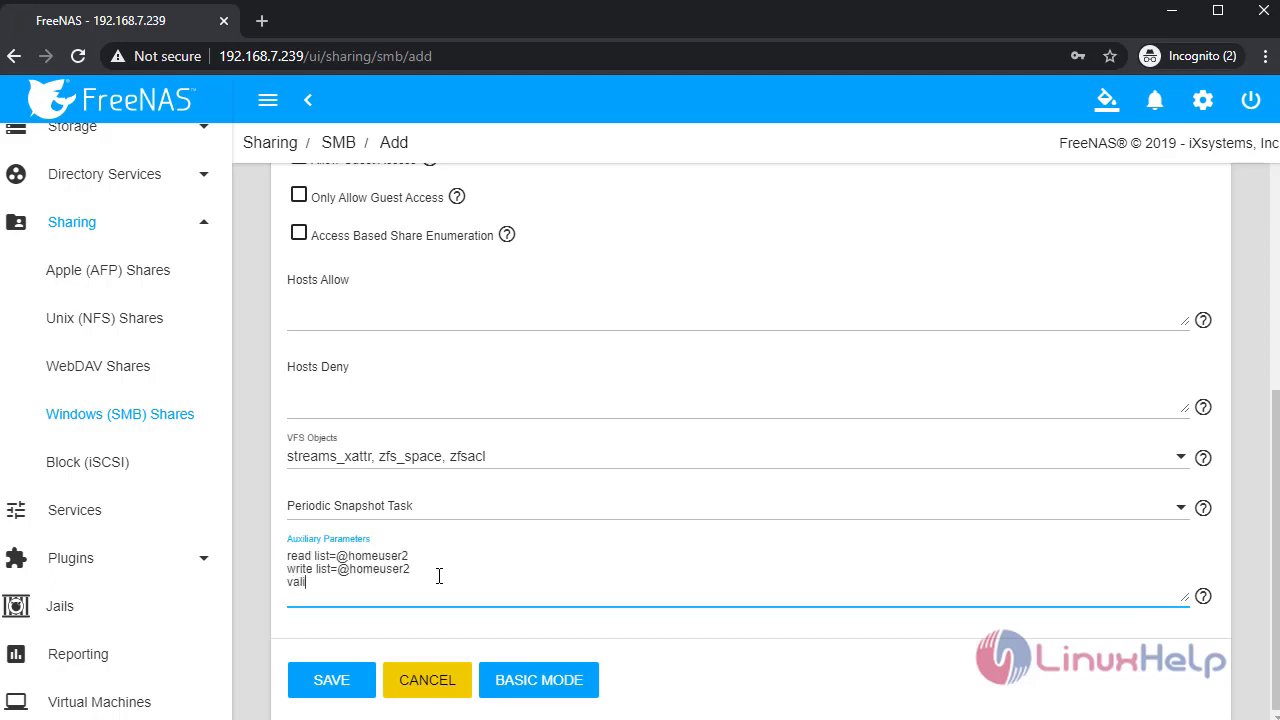
{"action": "type", "text": "d users=@homeuser2"}
{"action": "scroll", "coordinate": [600, 571], "scroll_direction": "up", "scroll_amount": 1}
{"action": "scroll", "coordinate": [433, 672], "scroll_direction": "down", "scroll_amount": 1}
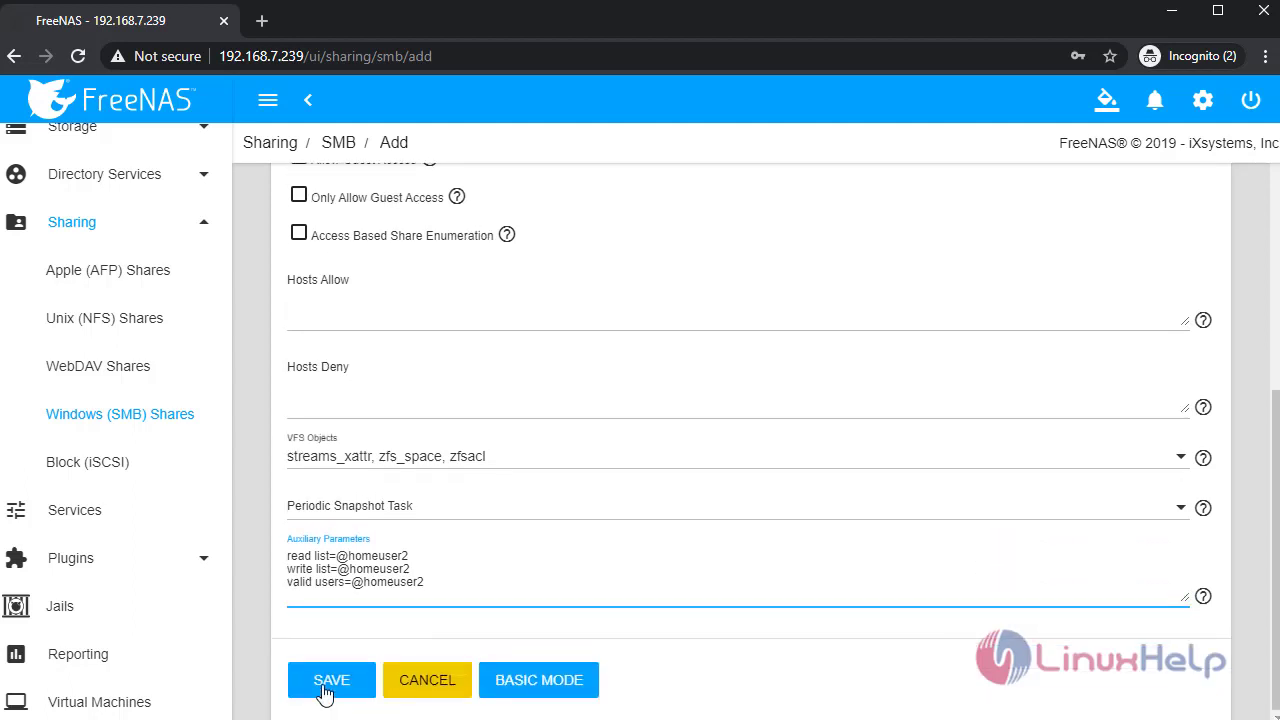
{"action": "left_click", "coordinate": [331, 680]}
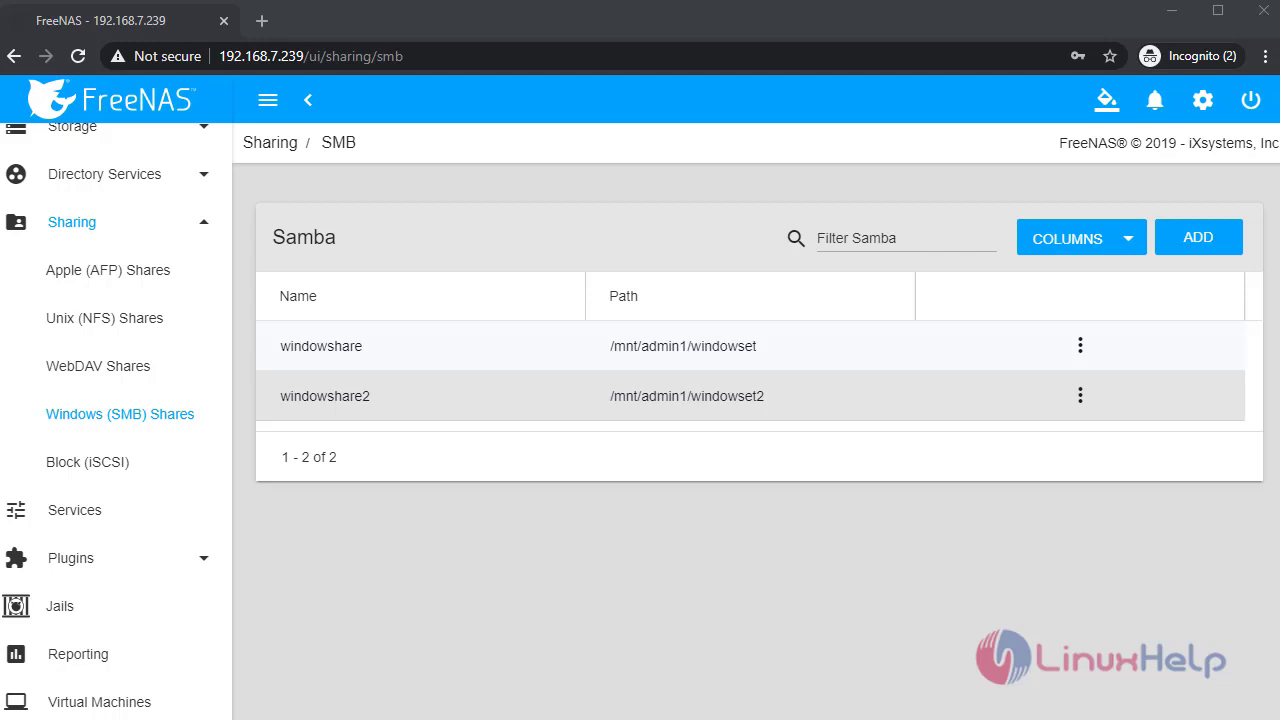
- Open Edit Permissions for the windowset2 dataset in the admin1 pool
{"action": "left_click", "coordinate": [470, 349]}
{"action": "left_click", "coordinate": [330, 400]}
{"action": "scroll", "coordinate": [63, 409], "scroll_direction": "up", "scroll_amount": 3}
{"action": "left_click", "coordinate": [65, 433]}
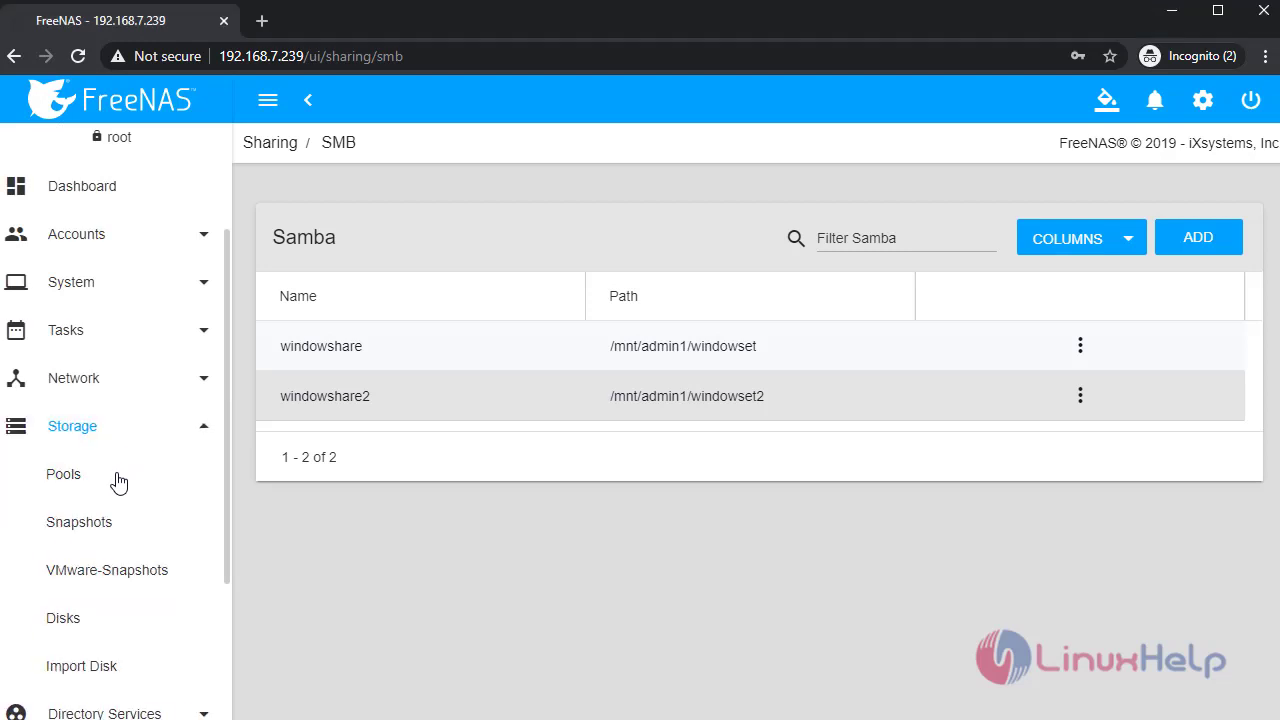
{"action": "left_click", "coordinate": [118, 480]}
{"action": "left_click", "coordinate": [295, 433]}
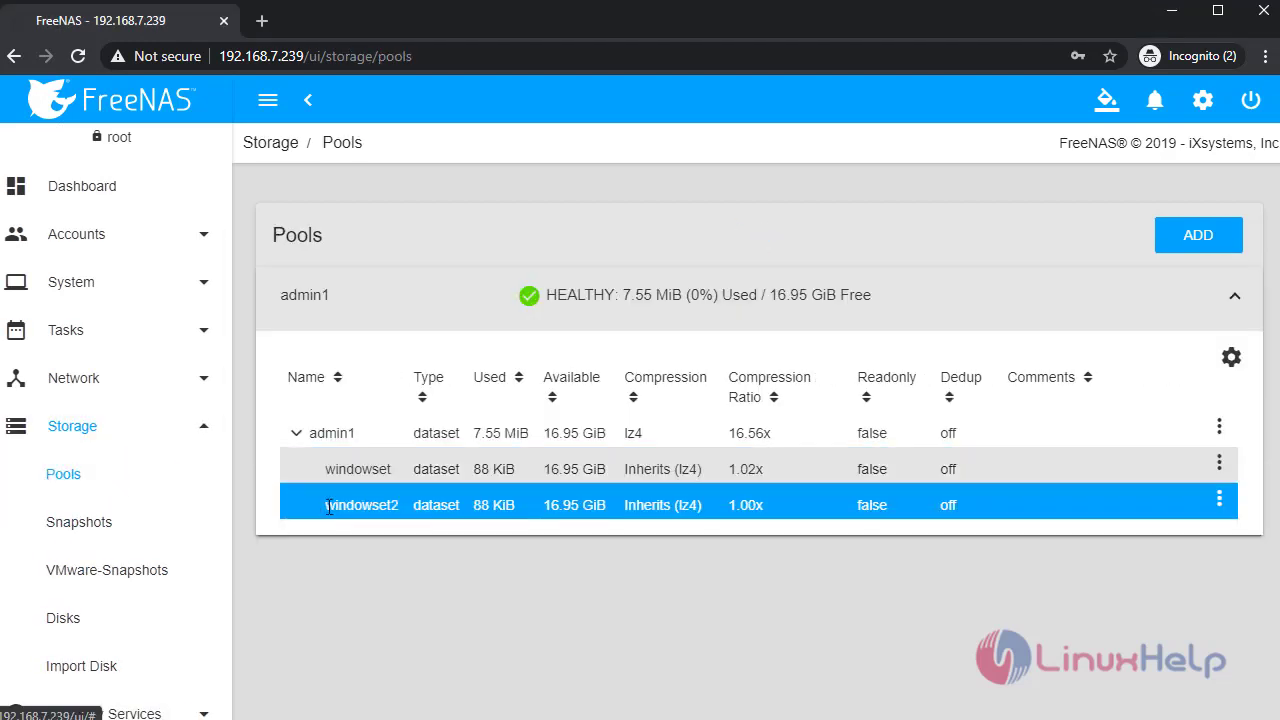
{"action": "left_click", "coordinate": [1219, 499]}
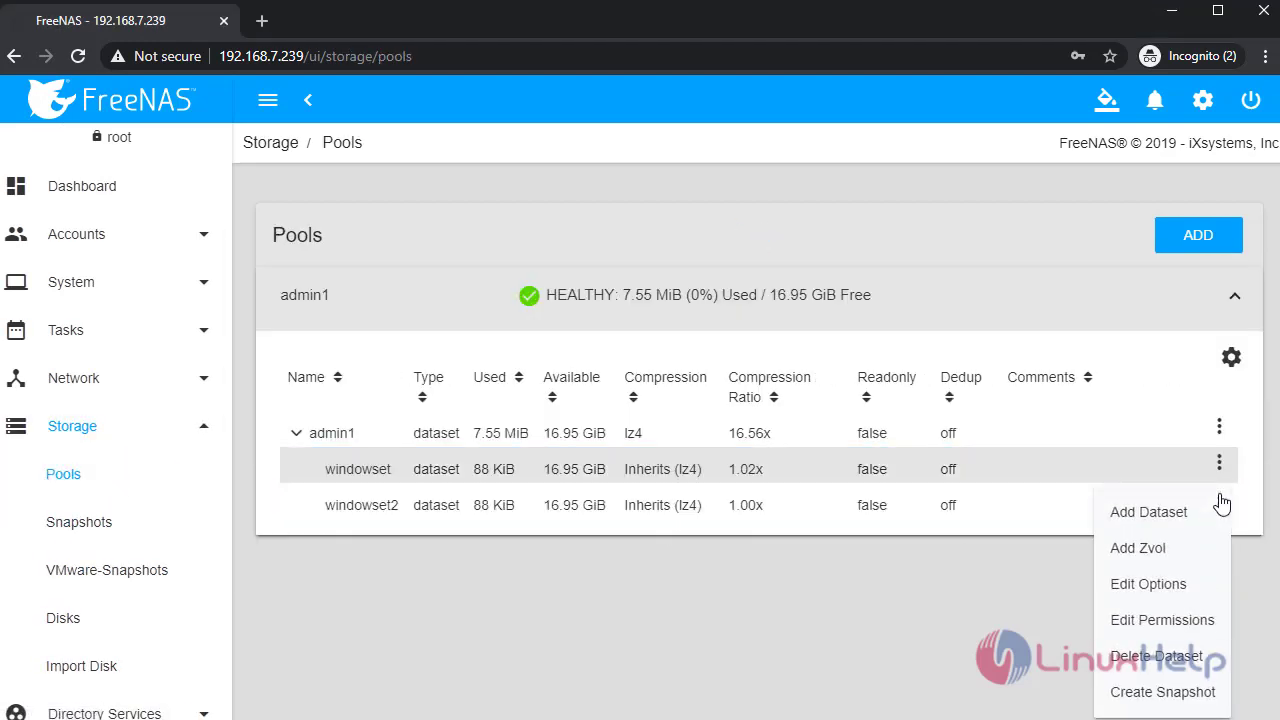
{"action": "left_click", "coordinate": [1162, 620]}
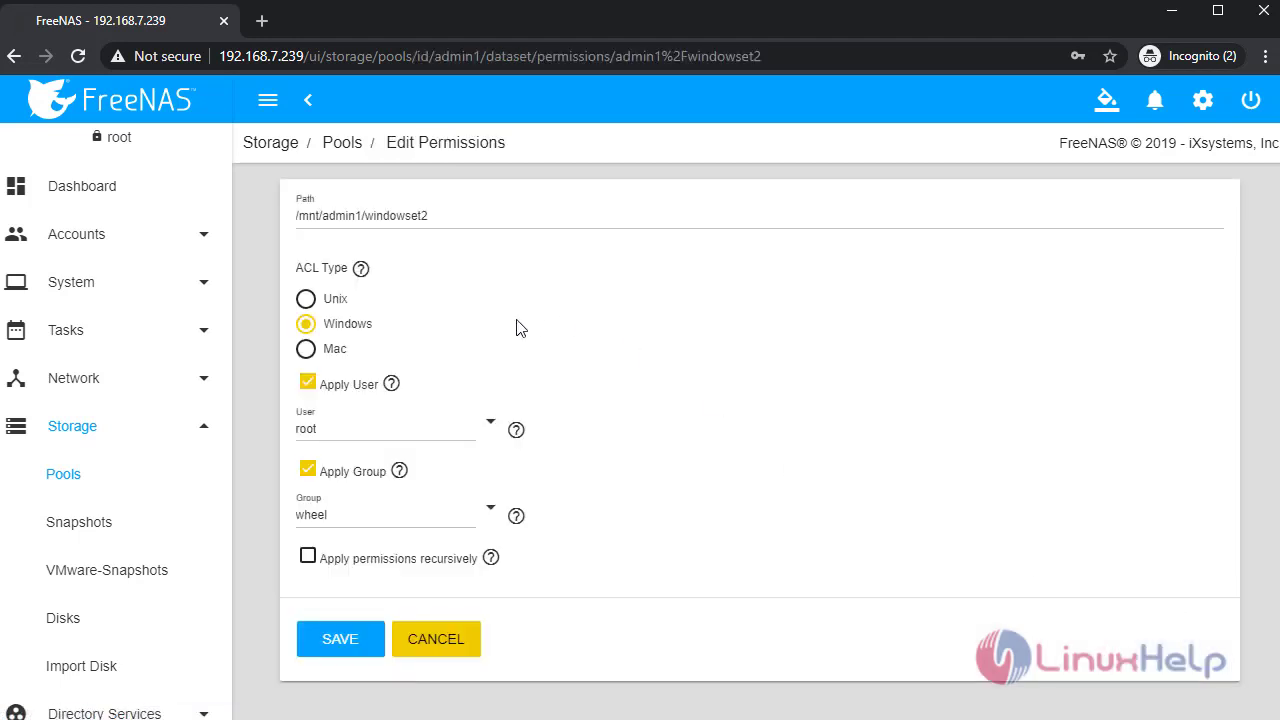
- Set windowset2's group and owner to homeuser2 and save the permissions
{"action": "left_click", "coordinate": [489, 512]}
{"action": "left_click", "coordinate": [547, 382]}
{"action": "left_click", "coordinate": [489, 420]}
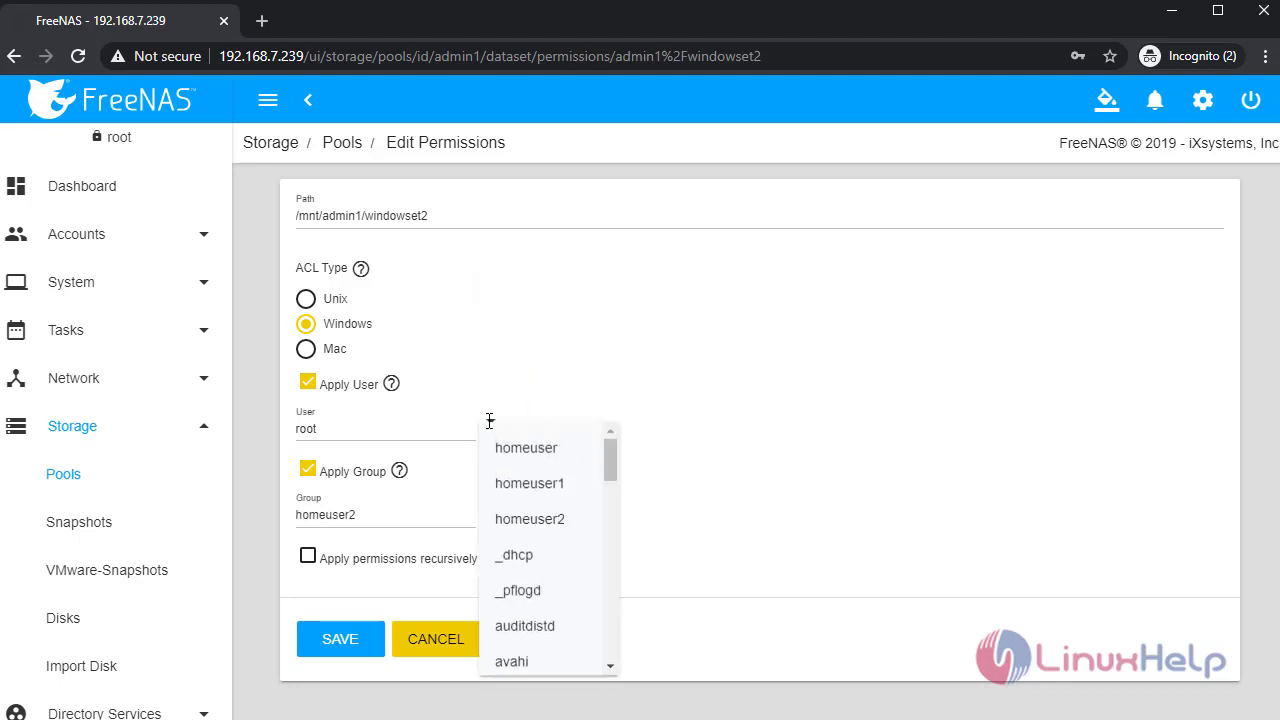
{"action": "left_click", "coordinate": [541, 518]}
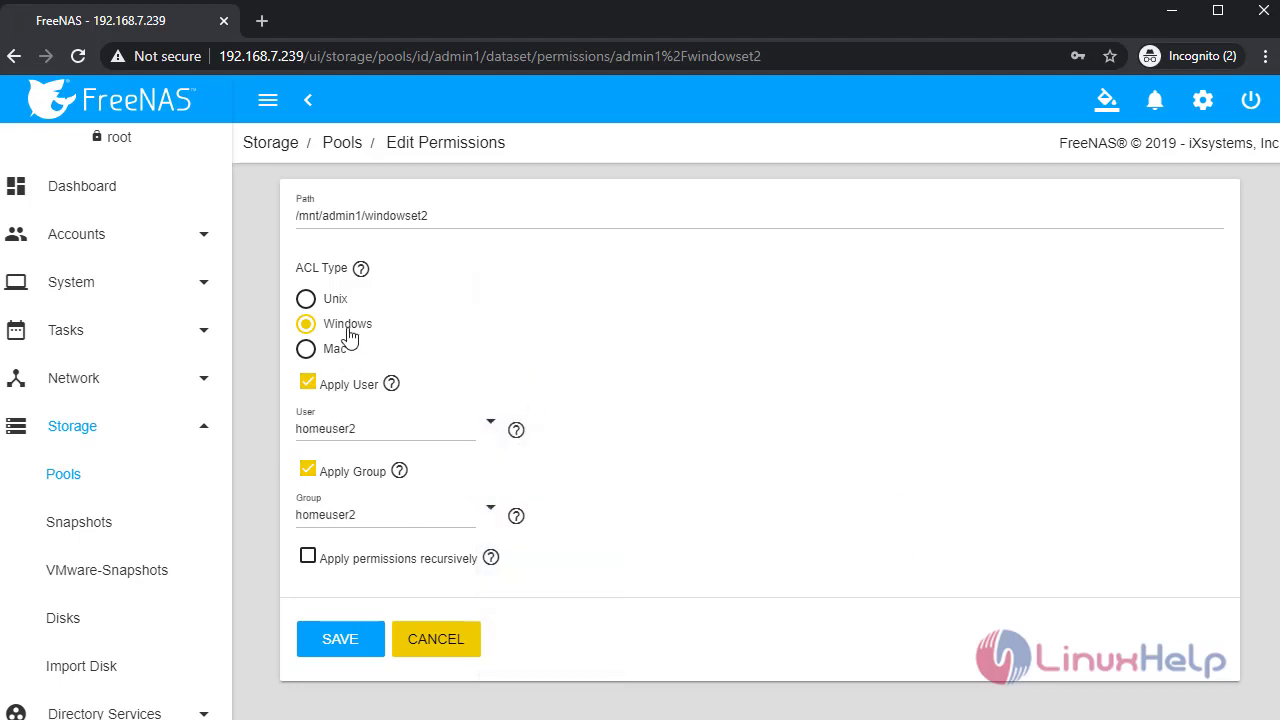
{"action": "left_click", "coordinate": [341, 640]}
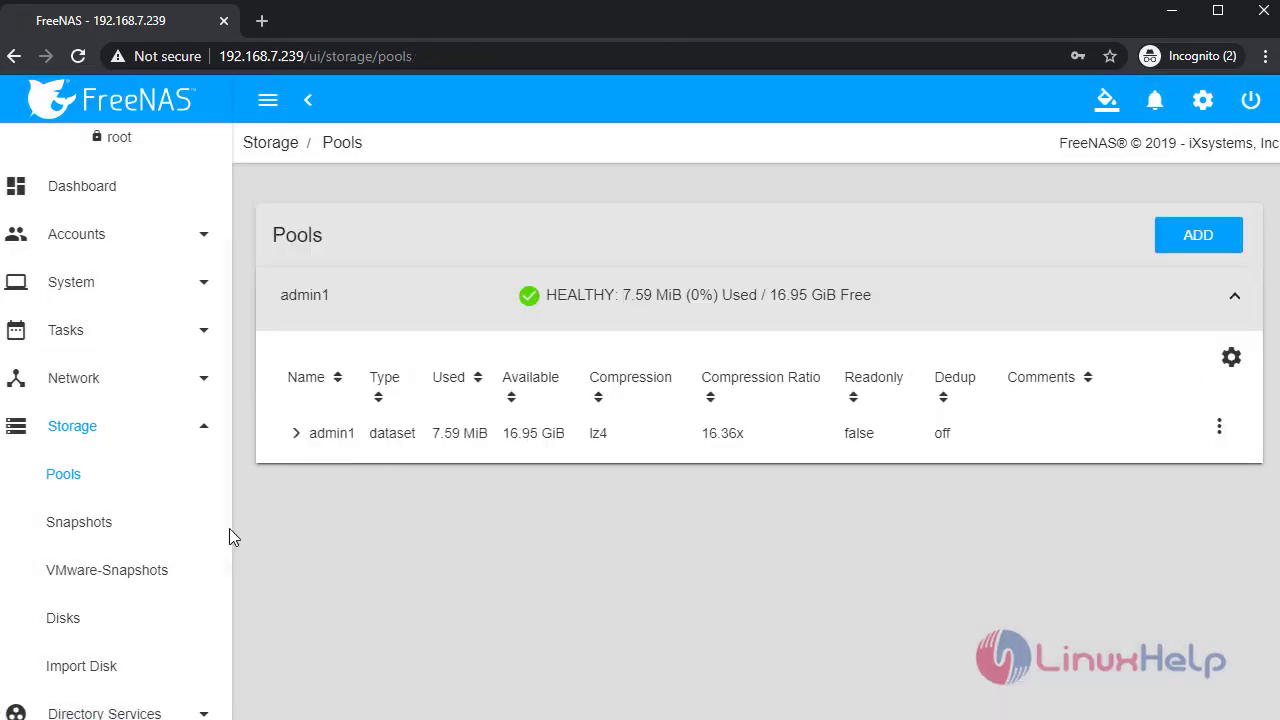
{"action": "scroll", "coordinate": [110, 460], "scroll_direction": "down", "scroll_amount": 3}
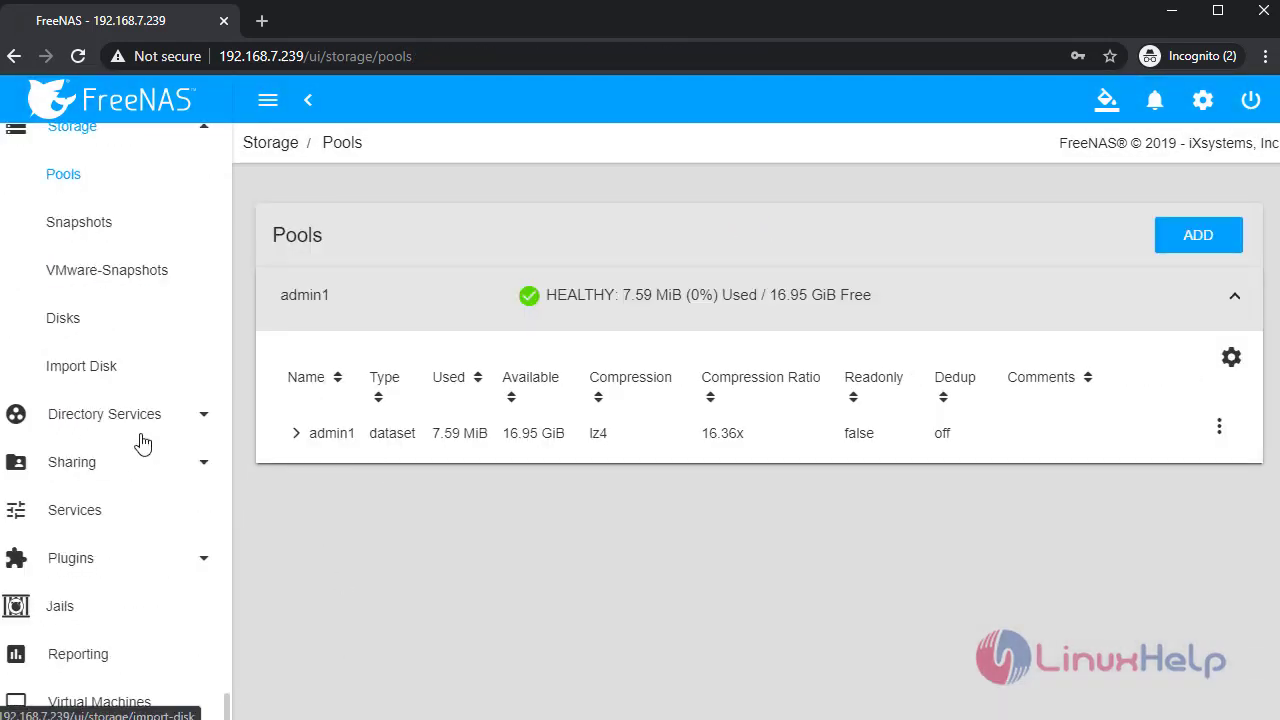
- Restart the SMB service on the Services page by stopping it and switching it back on
{"action": "left_click", "coordinate": [88, 512]}
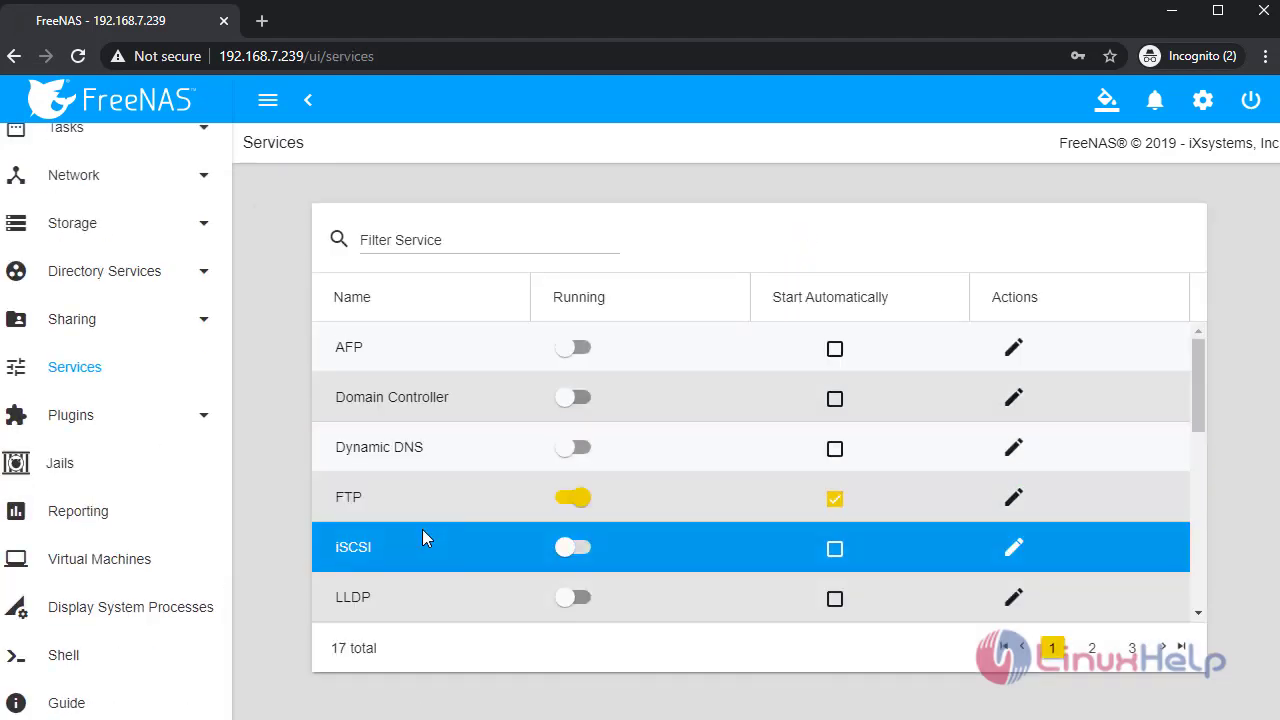
{"action": "scroll", "coordinate": [422, 529], "scroll_direction": "down", "scroll_amount": 4}
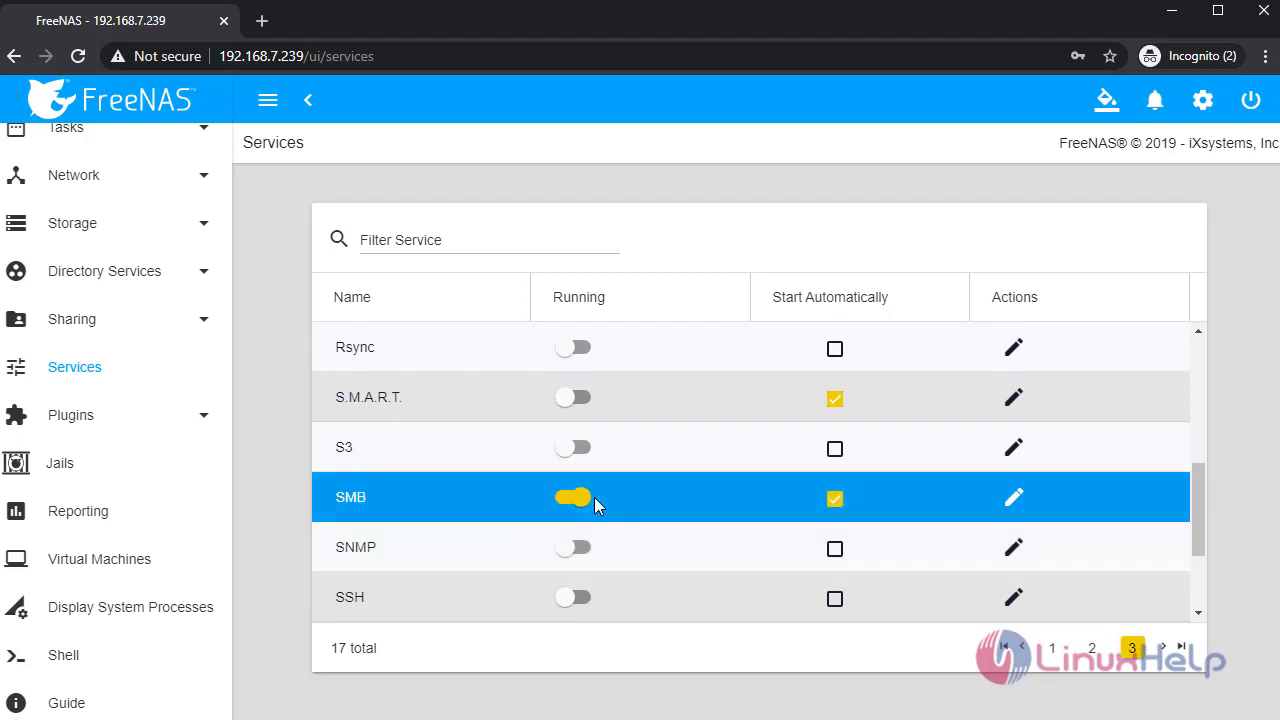
{"action": "left_click", "coordinate": [568, 497]}
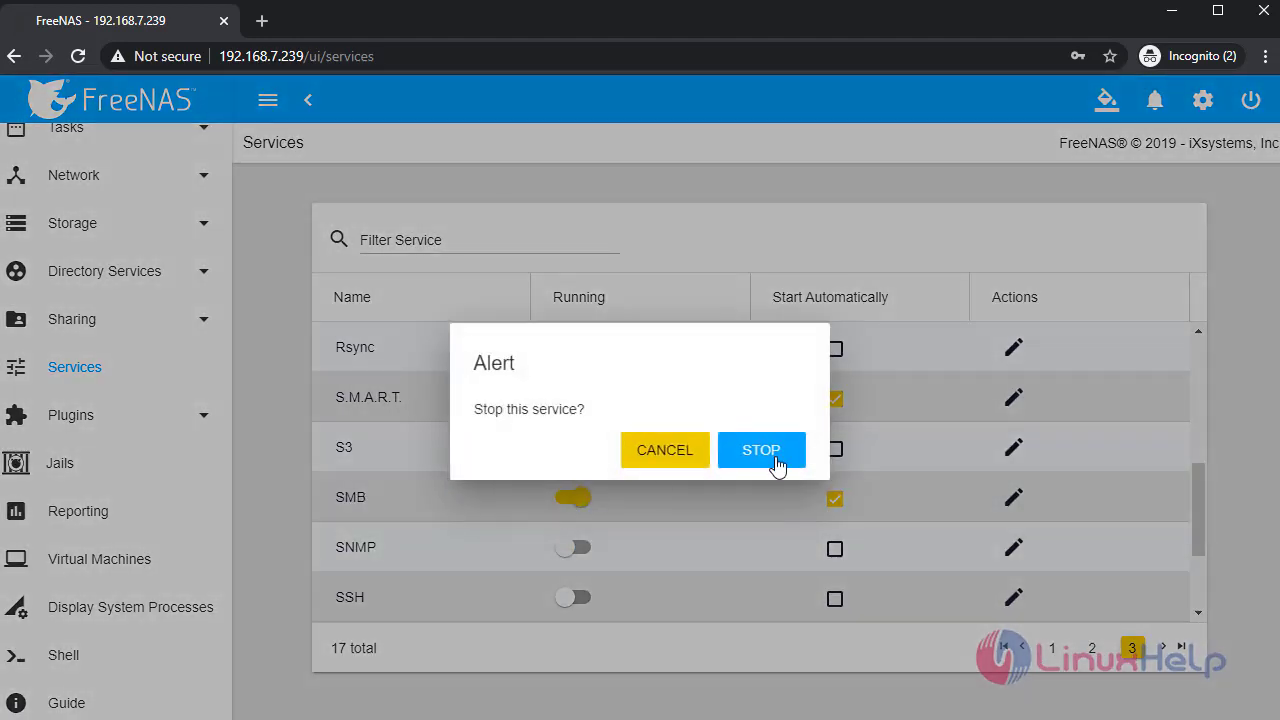
{"action": "left_click", "coordinate": [772, 456]}
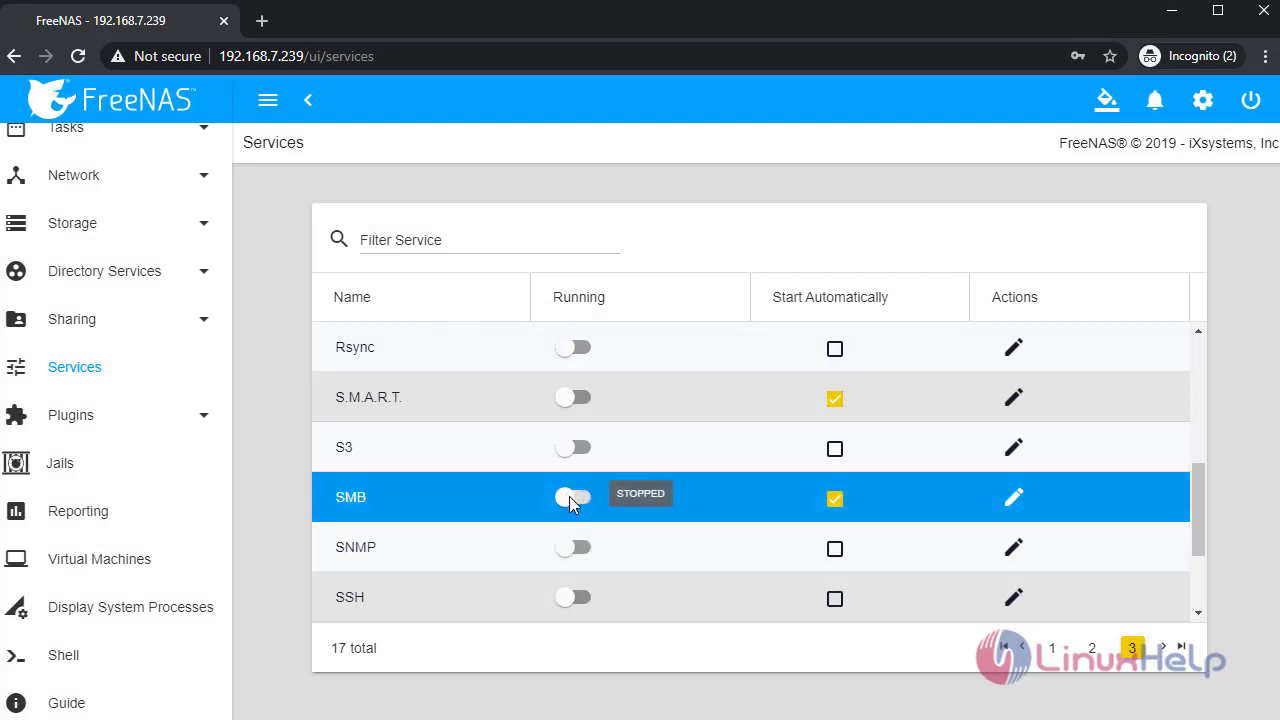
{"action": "left_click", "coordinate": [574, 497]}
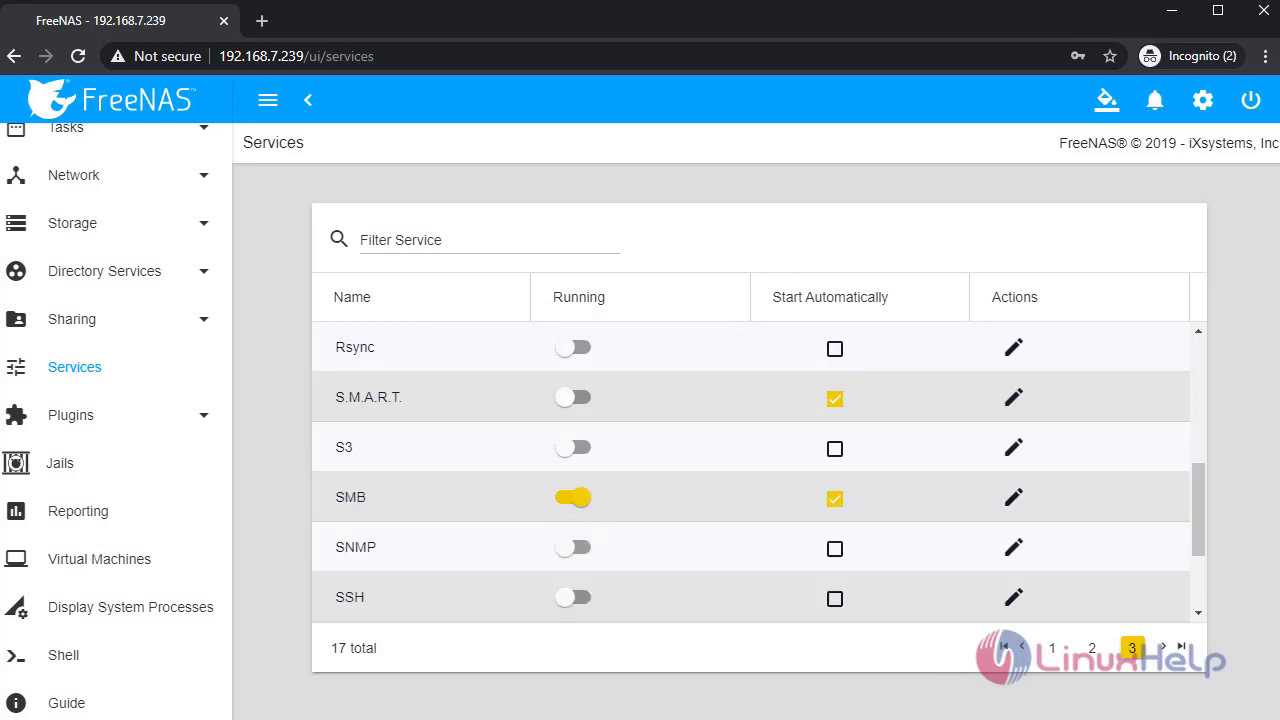
{"action": "left_click", "coordinate": [687, 480]}
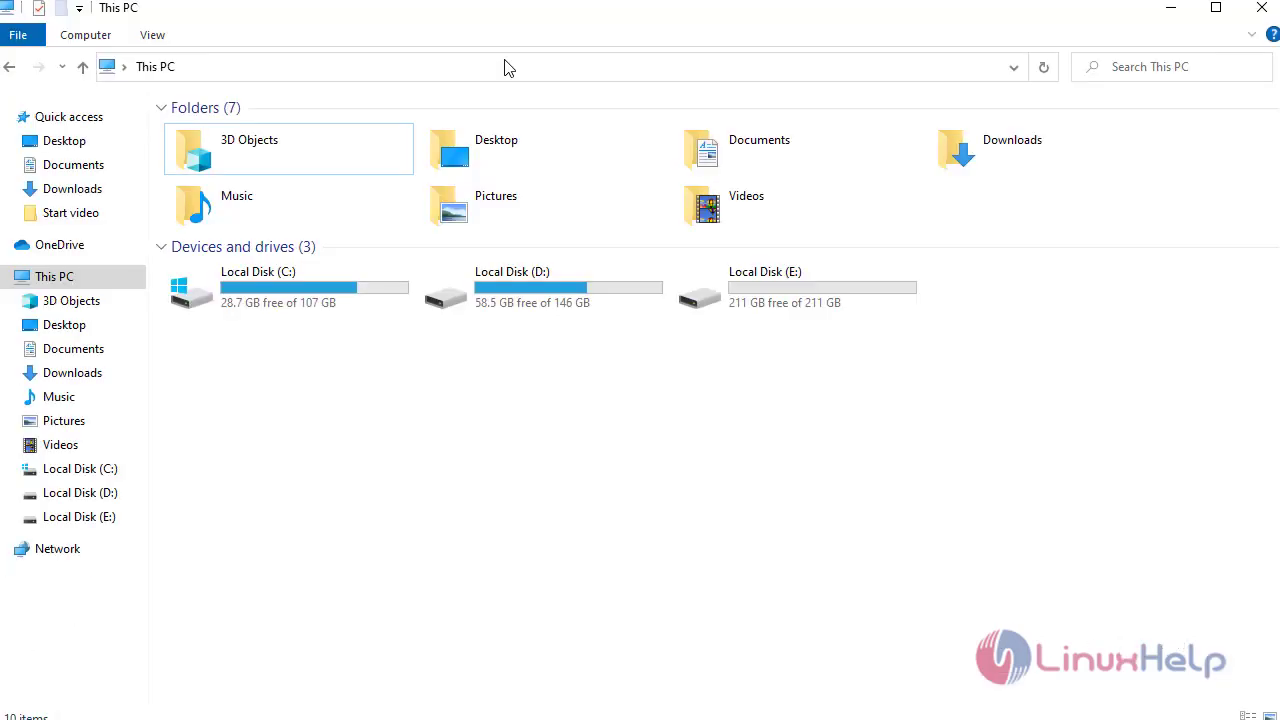
- Connect File Explorer to \\192.168.7.239, signing in as homeuser with its password
{"action": "left_click", "coordinate": [505, 68]}
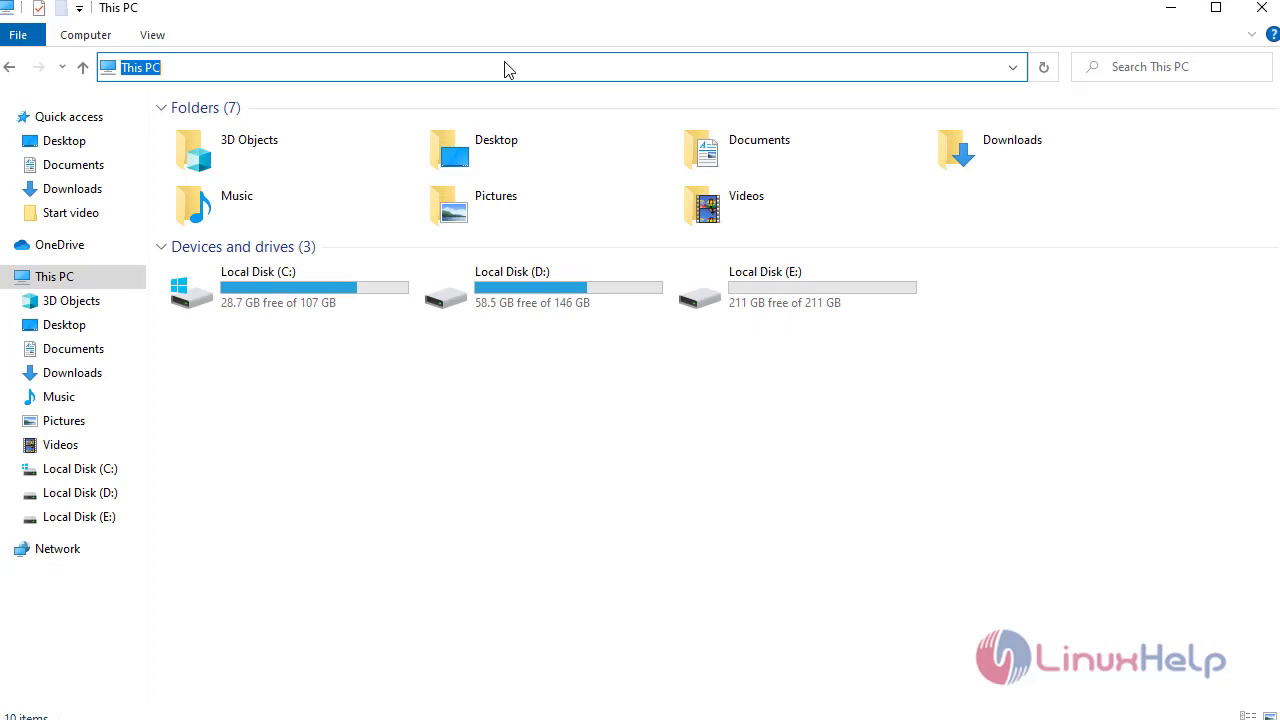
{"action": "type", "text": "\\"}
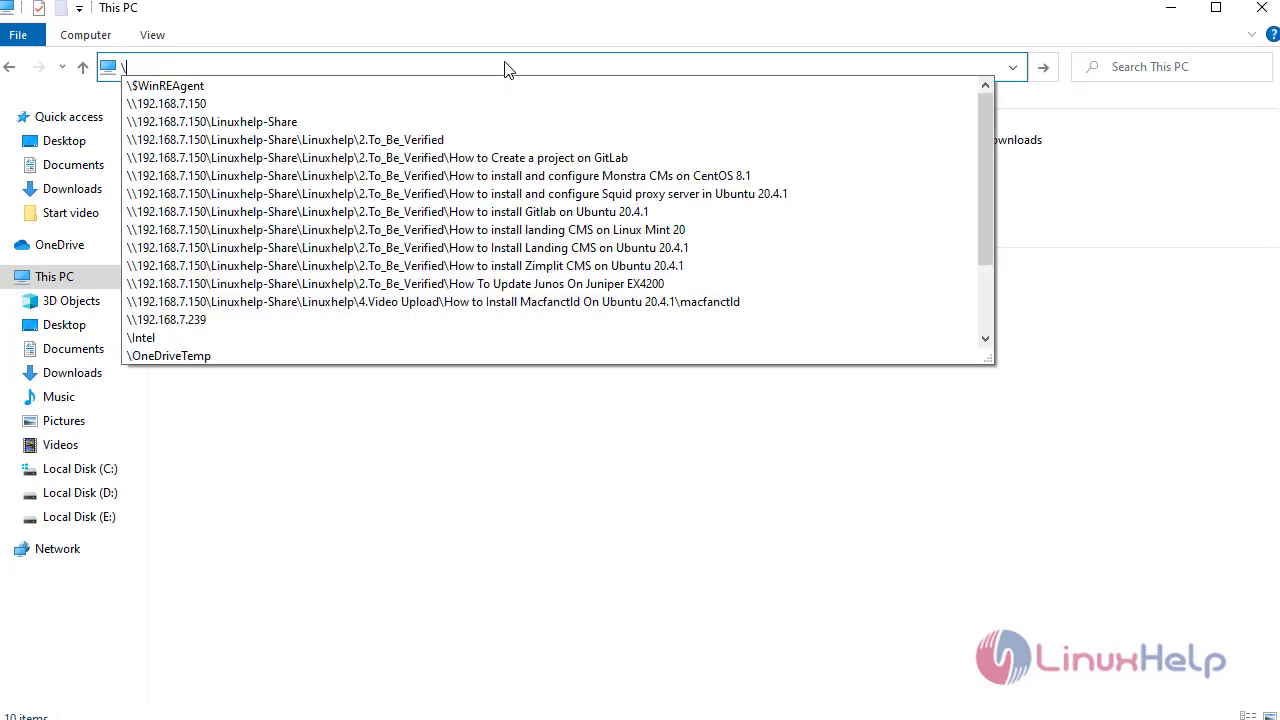
{"action": "type", "text": "\\192.168.7.239"}
{"action": "key", "text": "Return"}
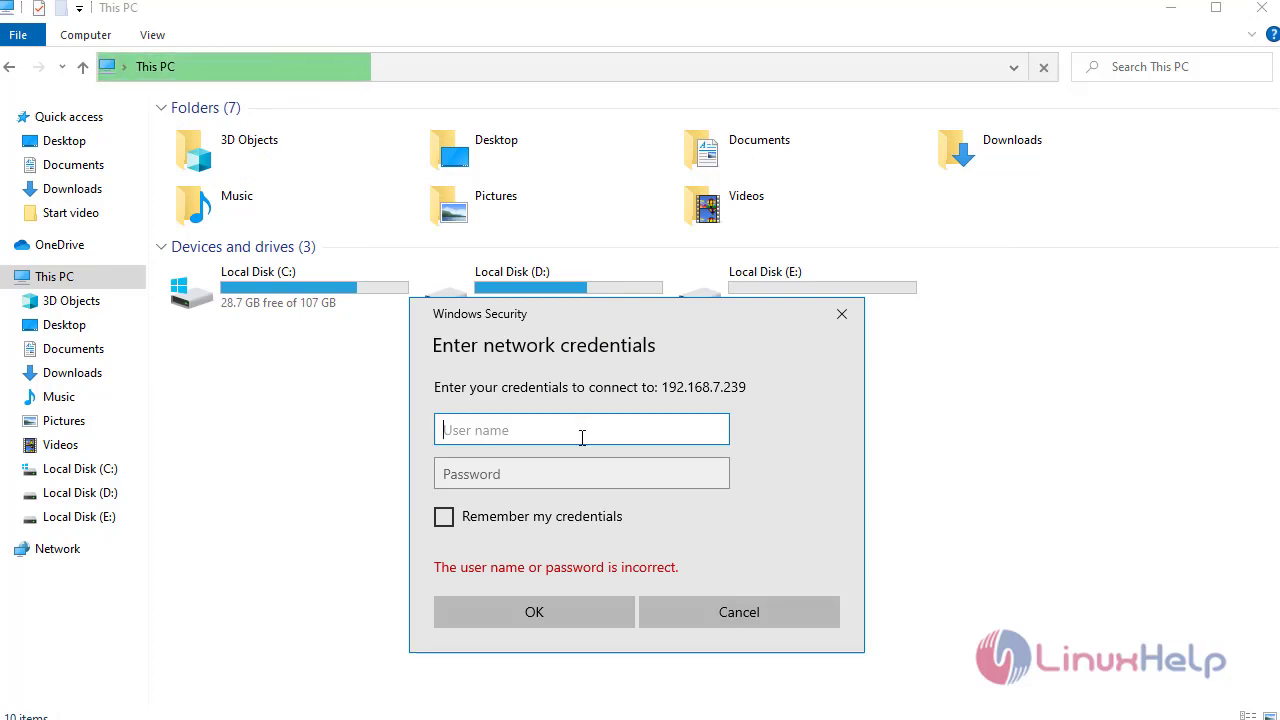
{"action": "type", "text": "homeuser"}
{"action": "key", "text": "Tab"}
{"action": "type", "text": "********"}
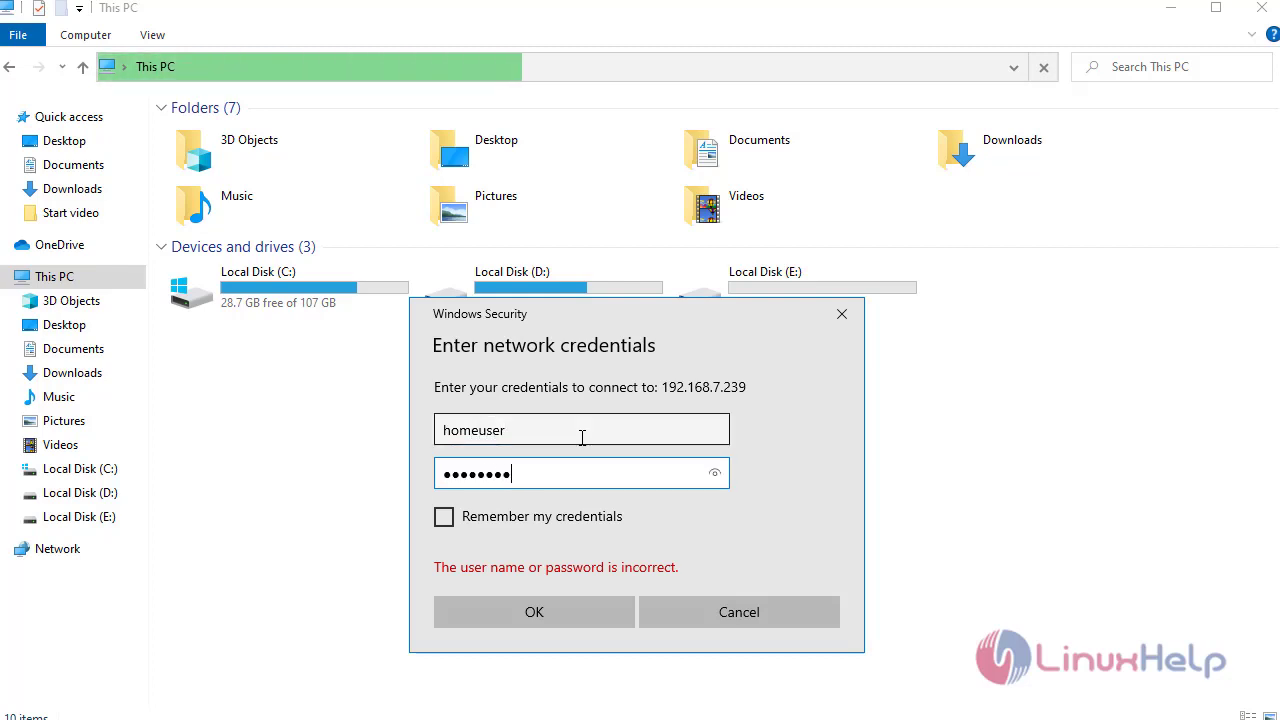
{"action": "key", "text": "Return"}
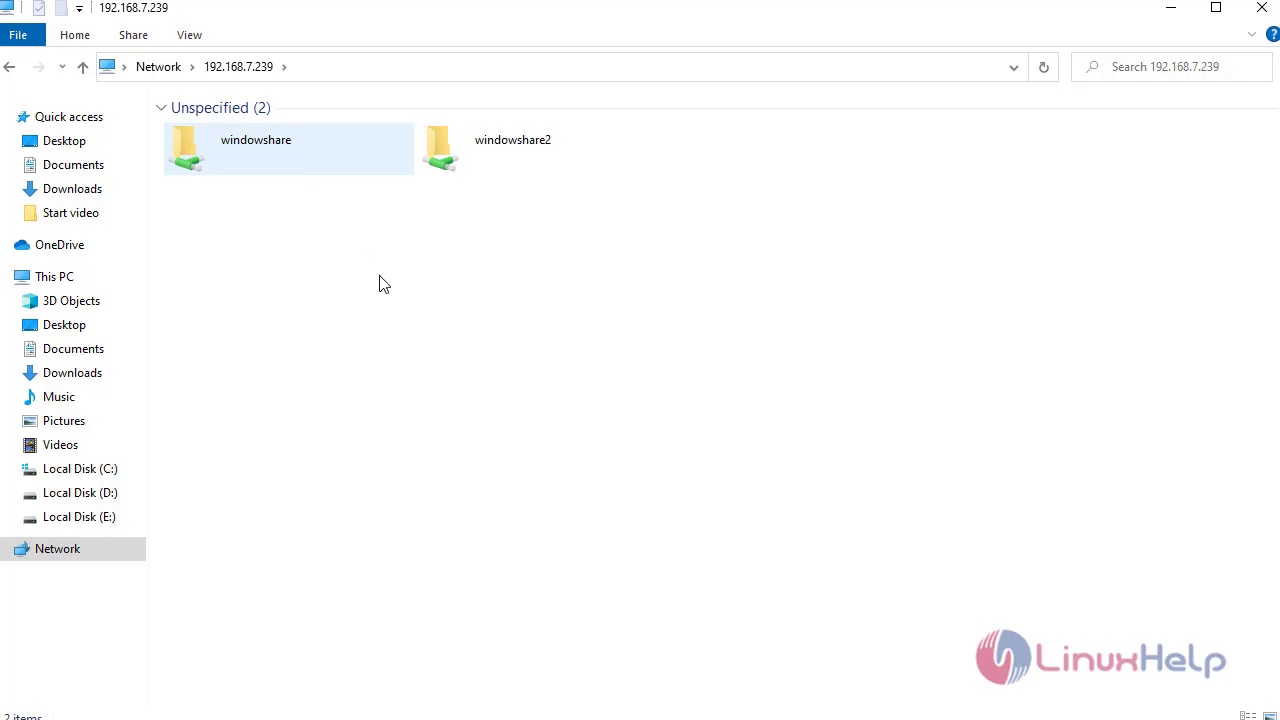
- Create a test1 folder inside windowshare, then return to the server's share list
{"action": "left_click", "coordinate": [310, 158]}
{"action": "double_click", "coordinate": [310, 158]}
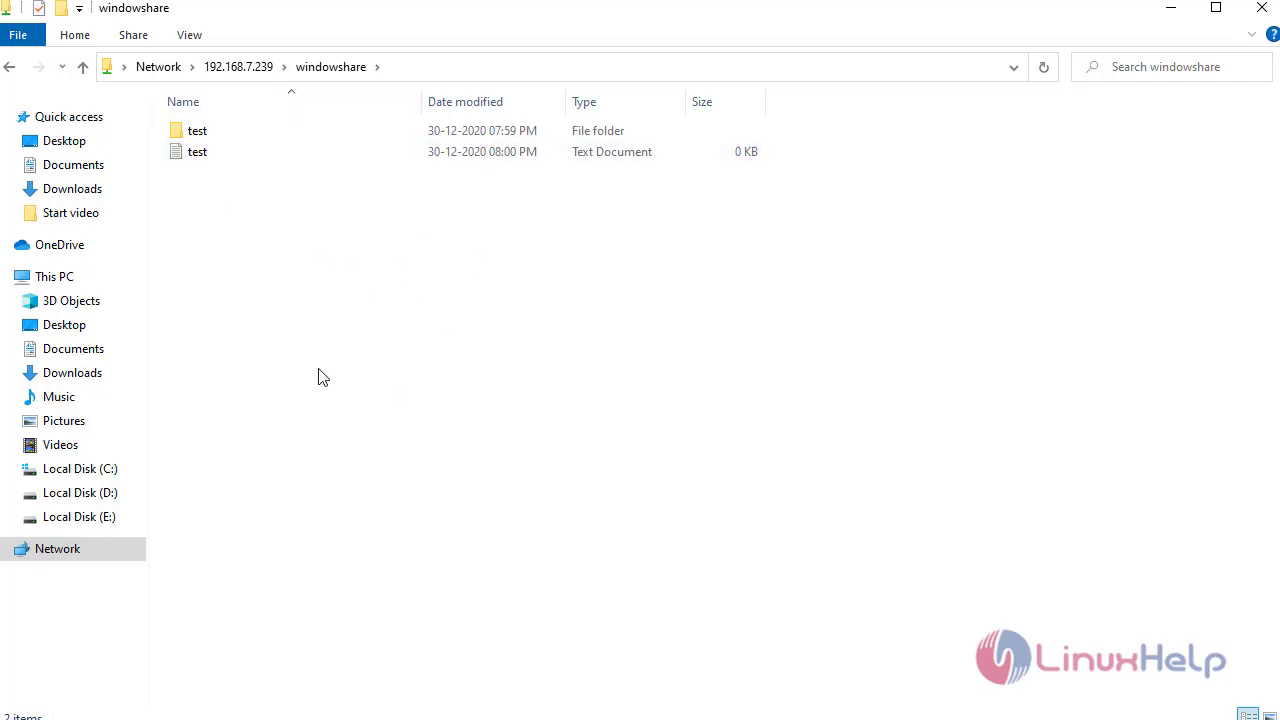
{"action": "key", "text": "ctrl+shift+n"}
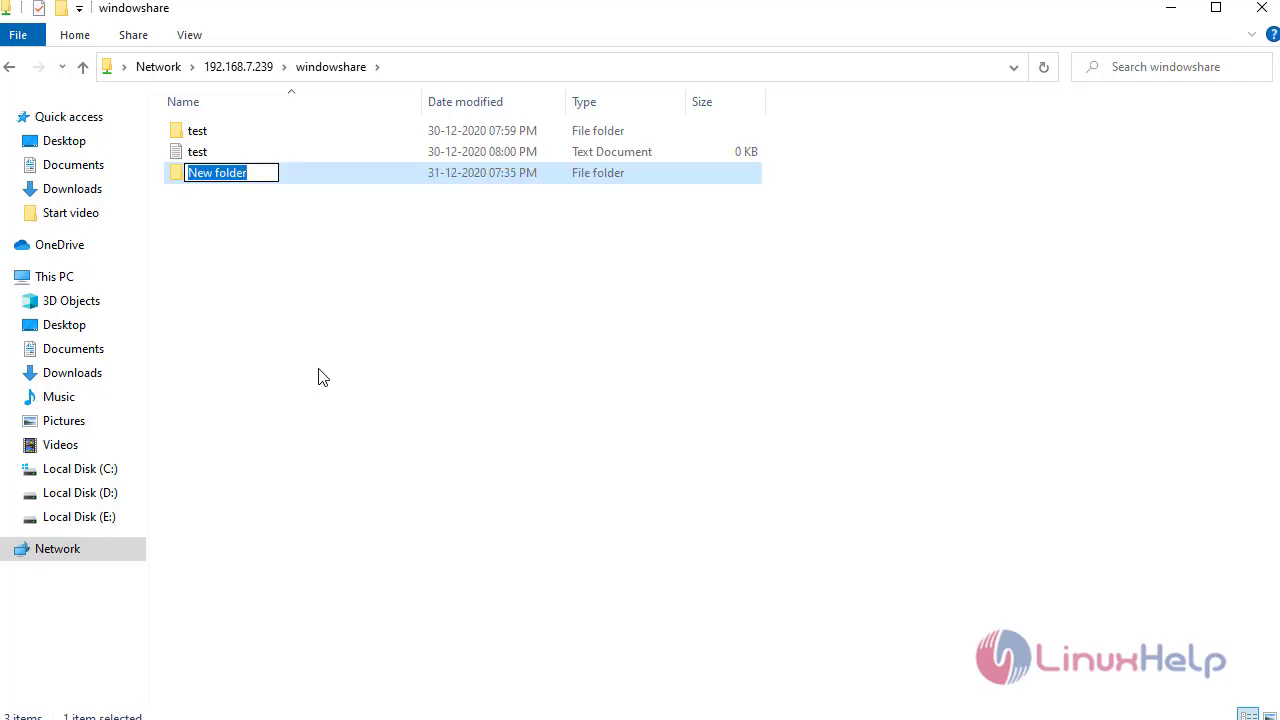
{"action": "type", "text": "test1"}
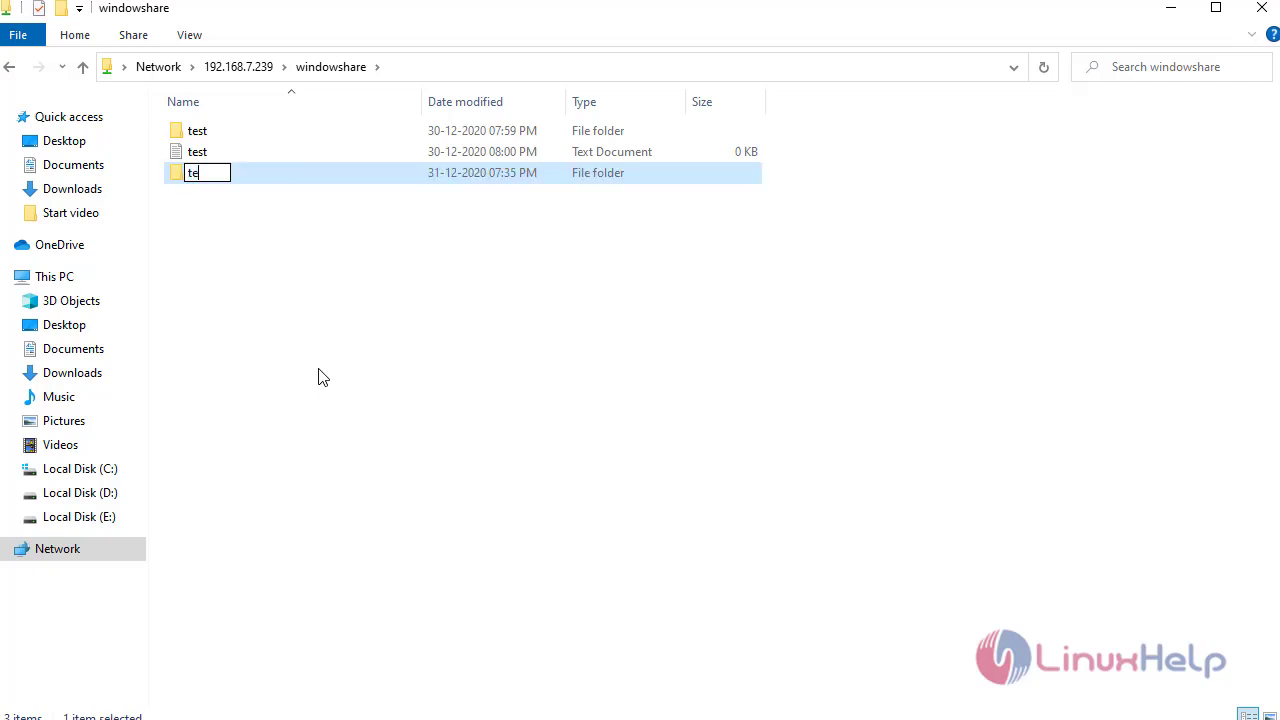
{"action": "left_click", "coordinate": [322, 377]}
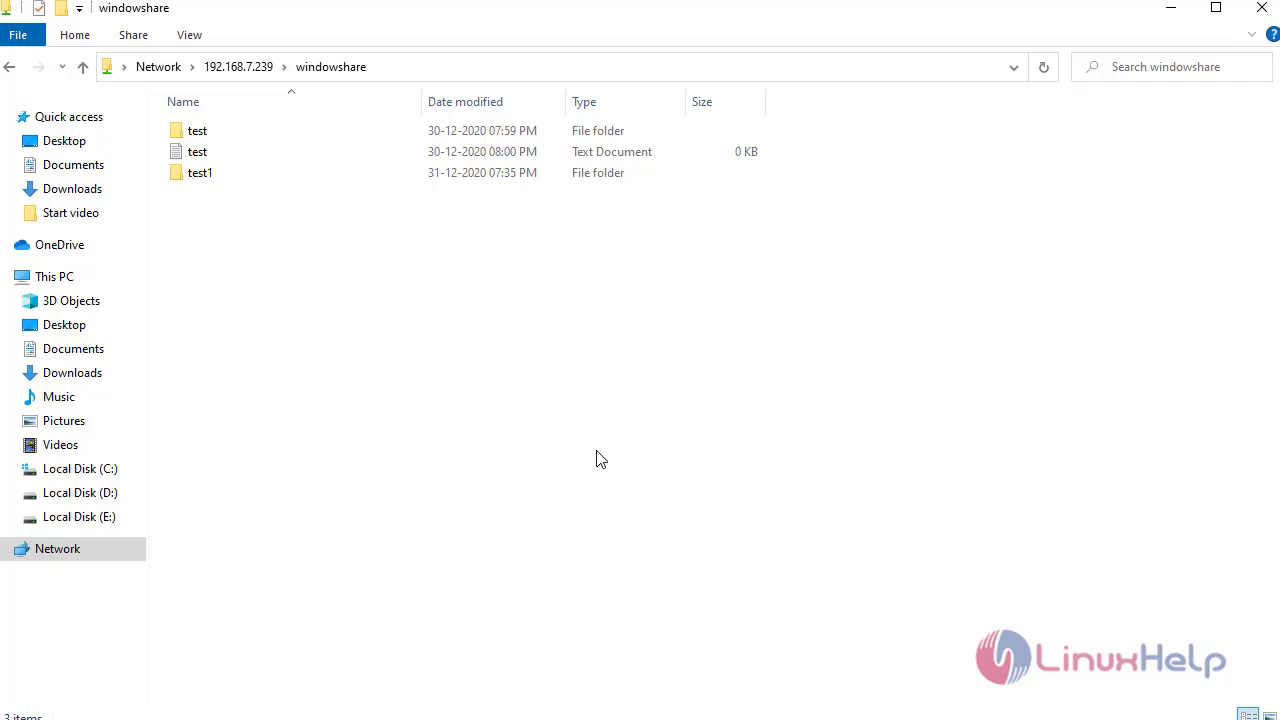
{"action": "key", "text": "alt+Left"}
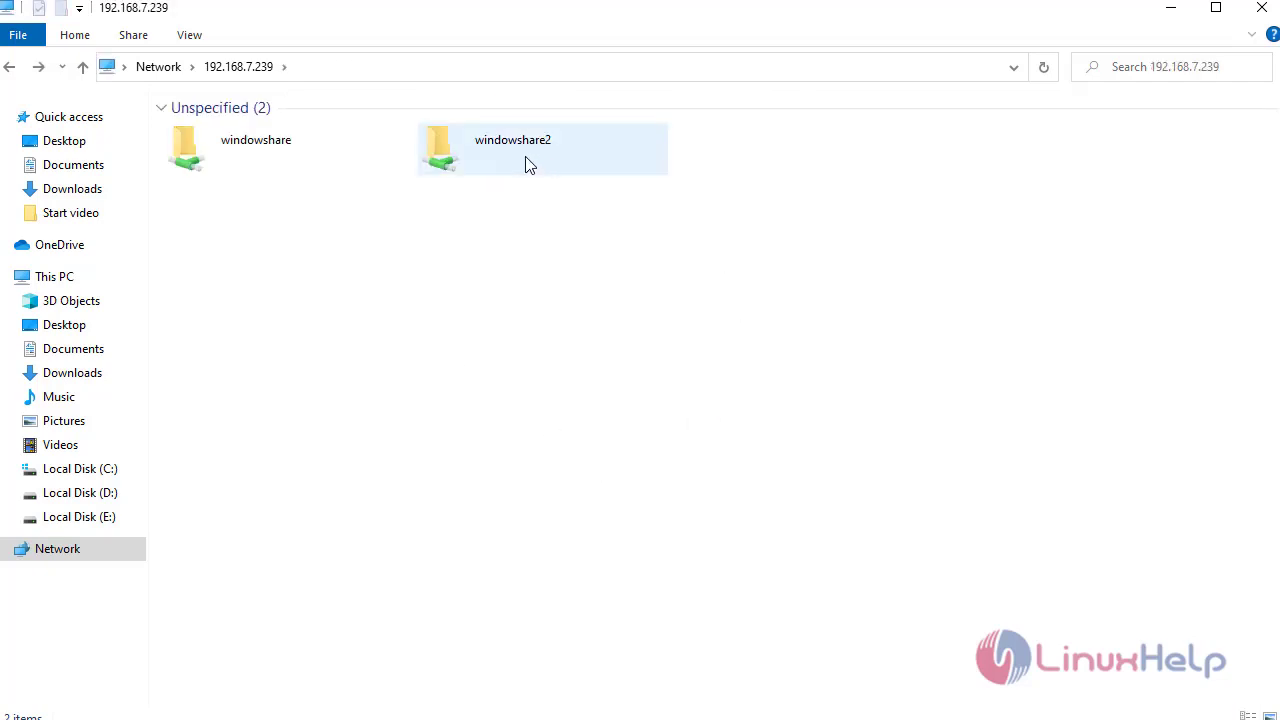
{"action": "double_click", "coordinate": [528, 162]}
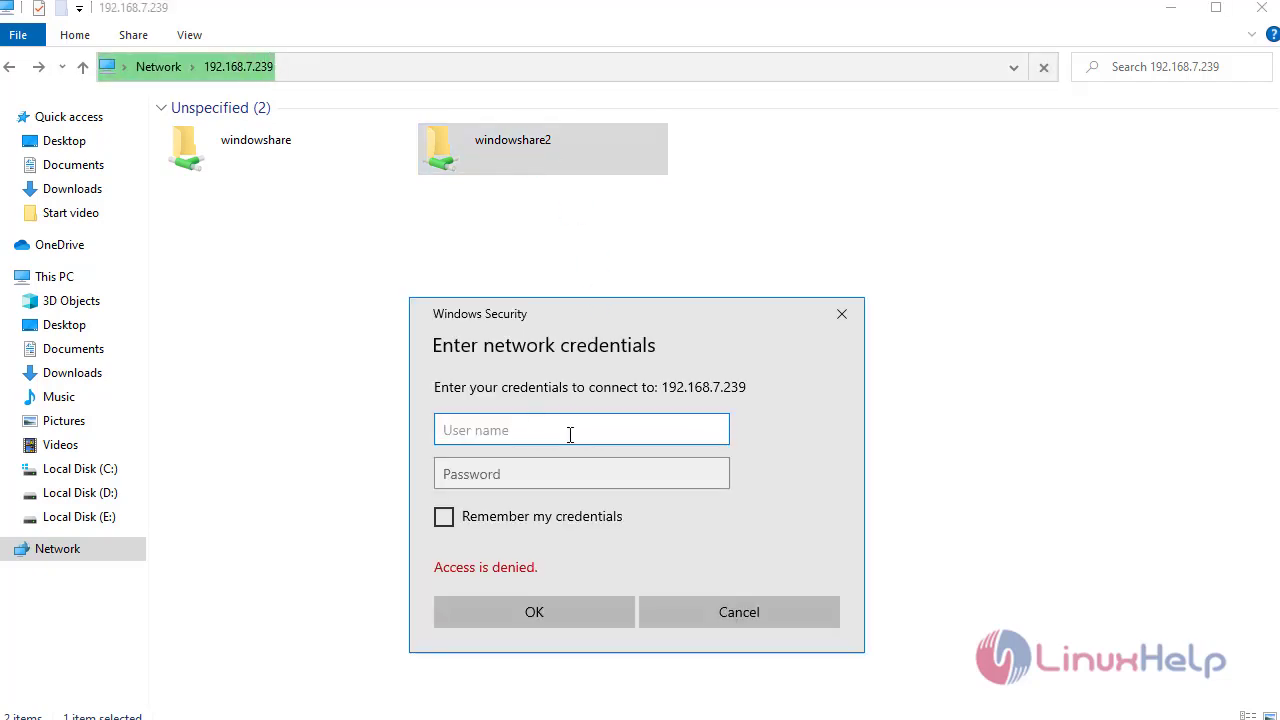
{"action": "type", "text": "homeuser2"}
{"action": "key", "text": "Tab"}
{"action": "type", "text": "linuxhelp"}
{"action": "left_click", "coordinate": [543, 611]}
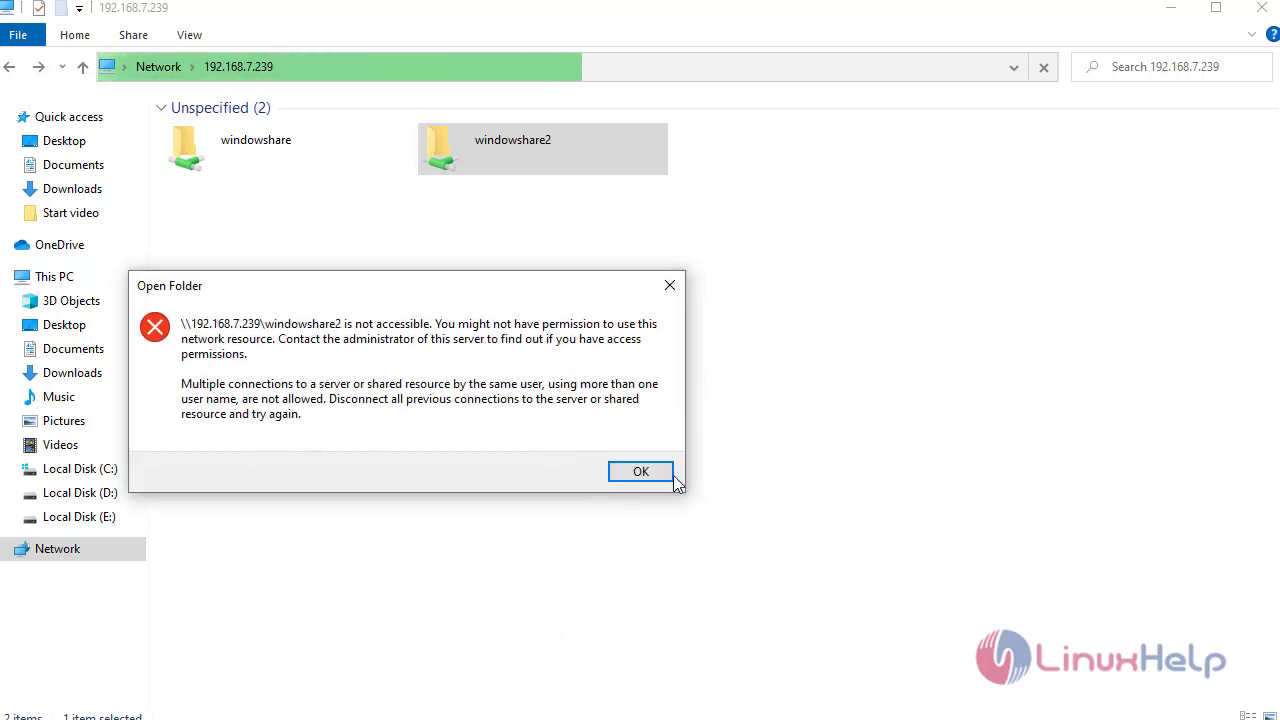
{"action": "left_click", "coordinate": [675, 296]}
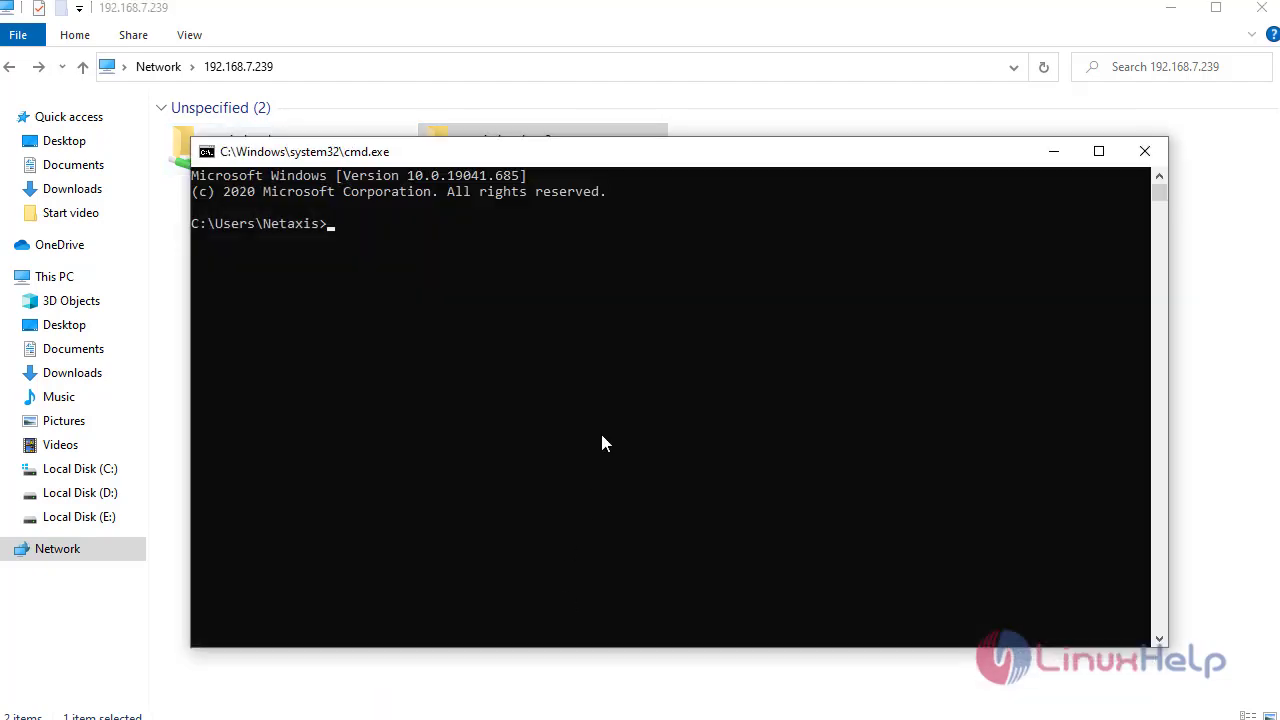
- Run net use * /delete in Command Prompt and answer y to cancel the connection
{"action": "left_click", "coordinate": [602, 430]}
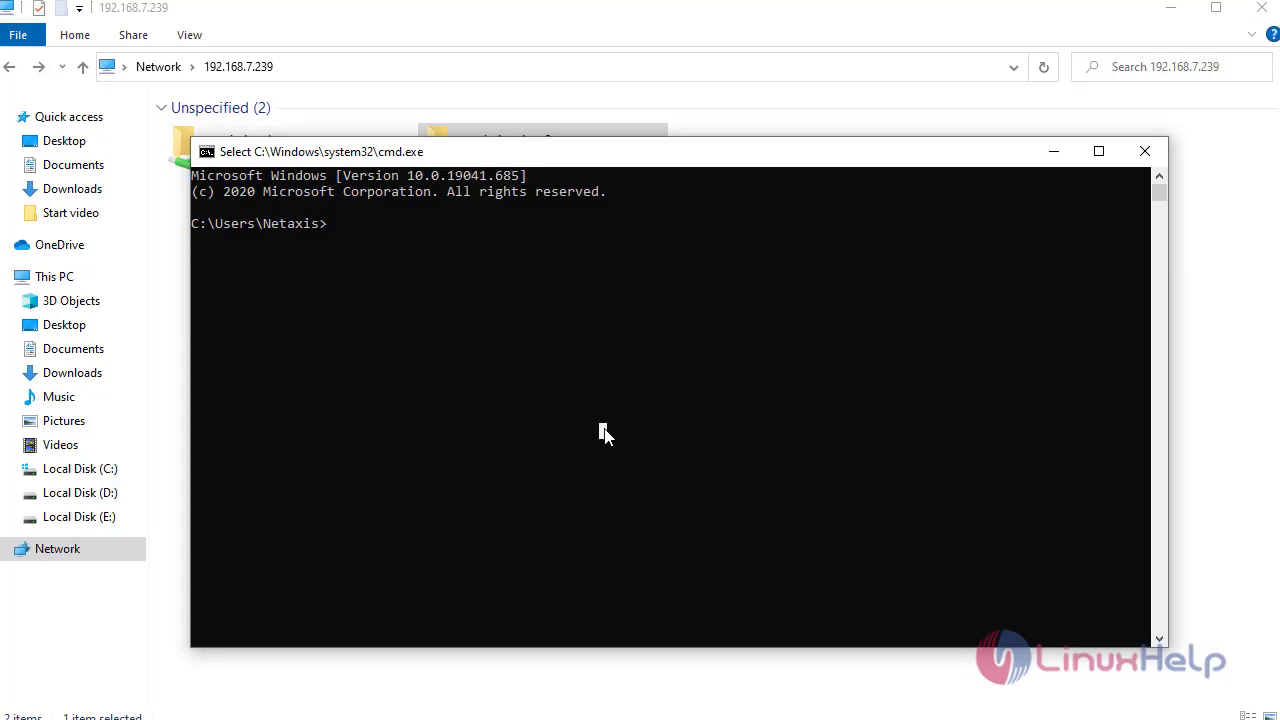
{"action": "key", "text": "Escape"}
{"action": "type", "text": "net "}
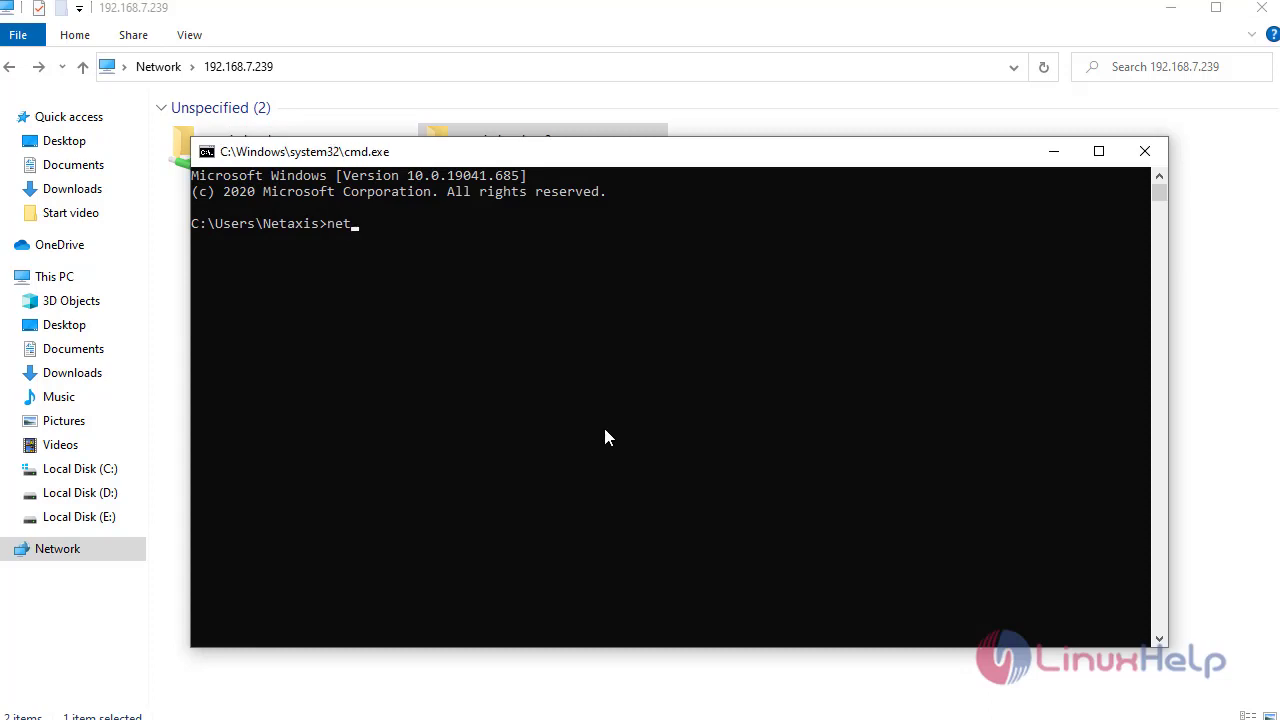
{"action": "type", "text": "use * /delete"}
{"action": "key", "text": "Return"}
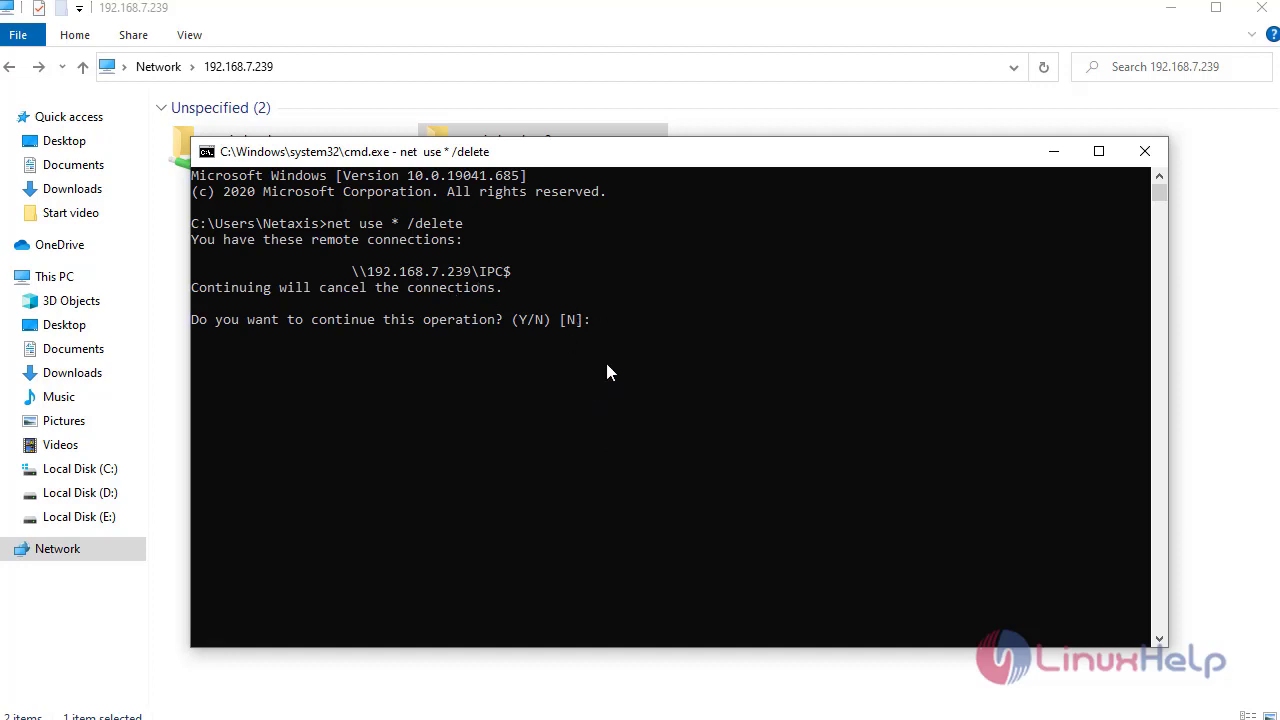
{"action": "type", "text": "y"}
{"action": "key", "text": "Return"}
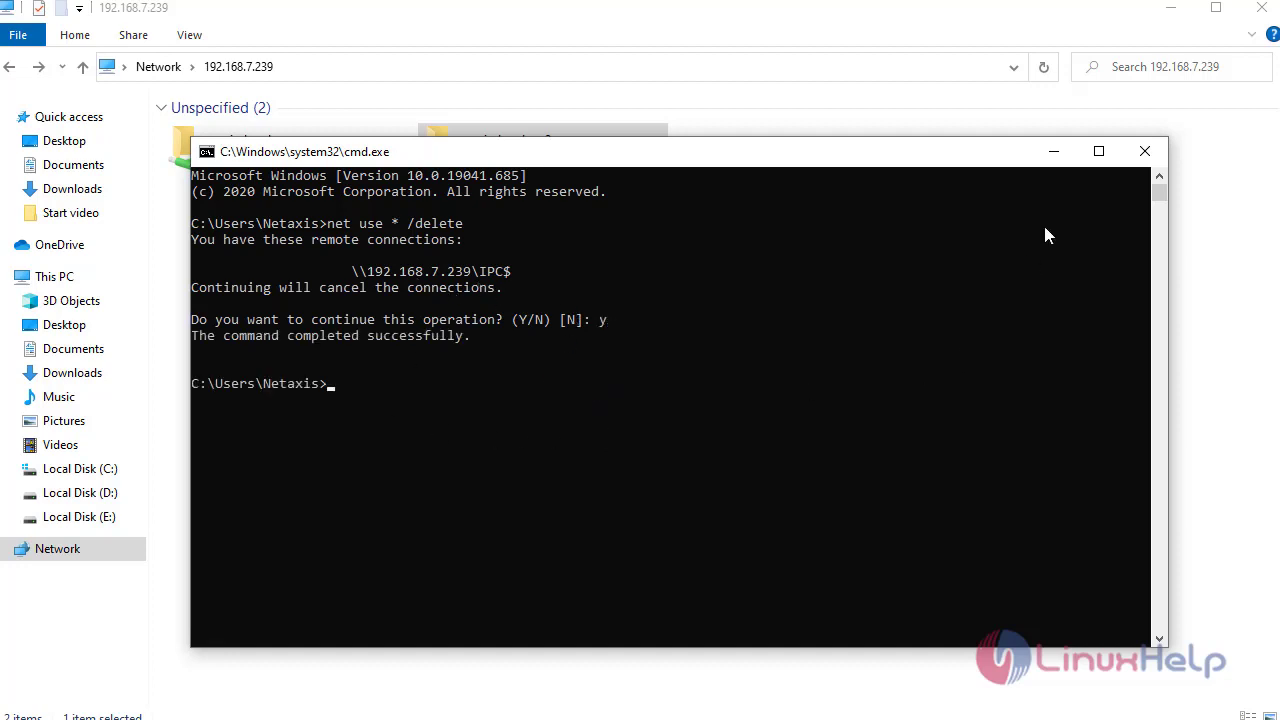
{"action": "left_click", "coordinate": [1053, 152]}
- Open the windowshare2 share by signing in with the second user's name and password
{"action": "left_click", "coordinate": [800, 420]}
{"action": "double_click", "coordinate": [571, 177]}
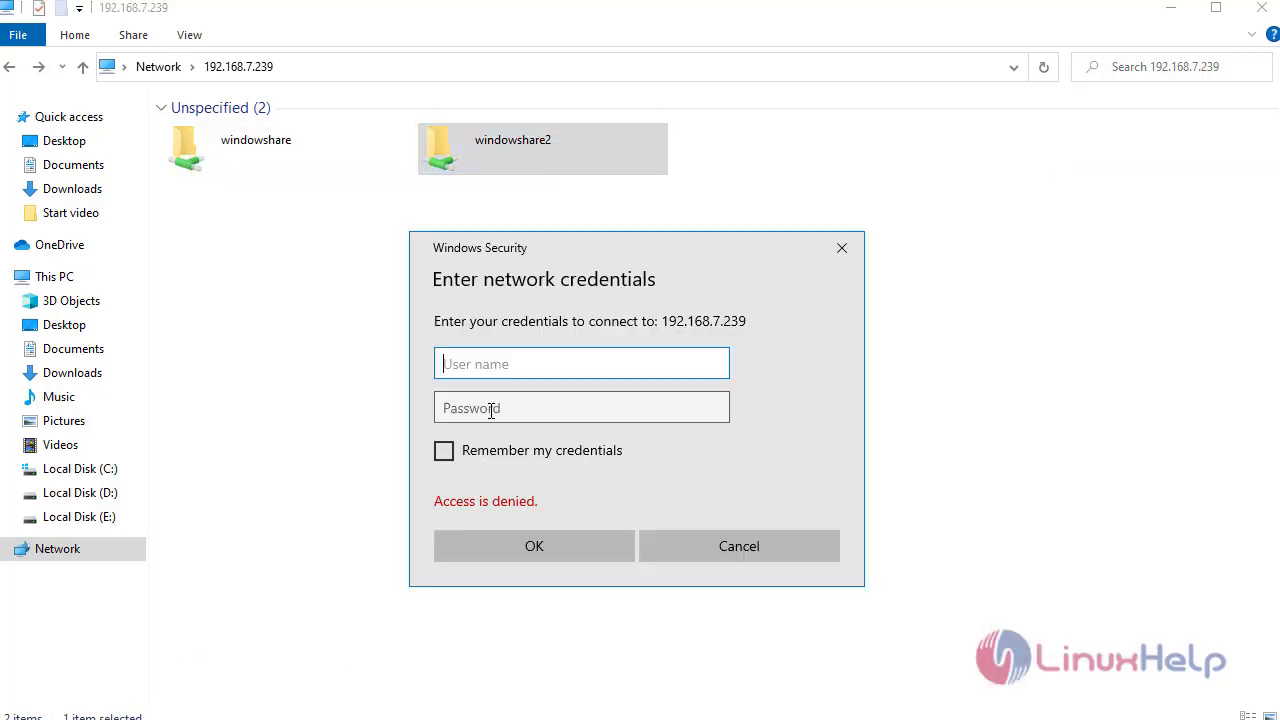
{"action": "type", "text": "ho"}
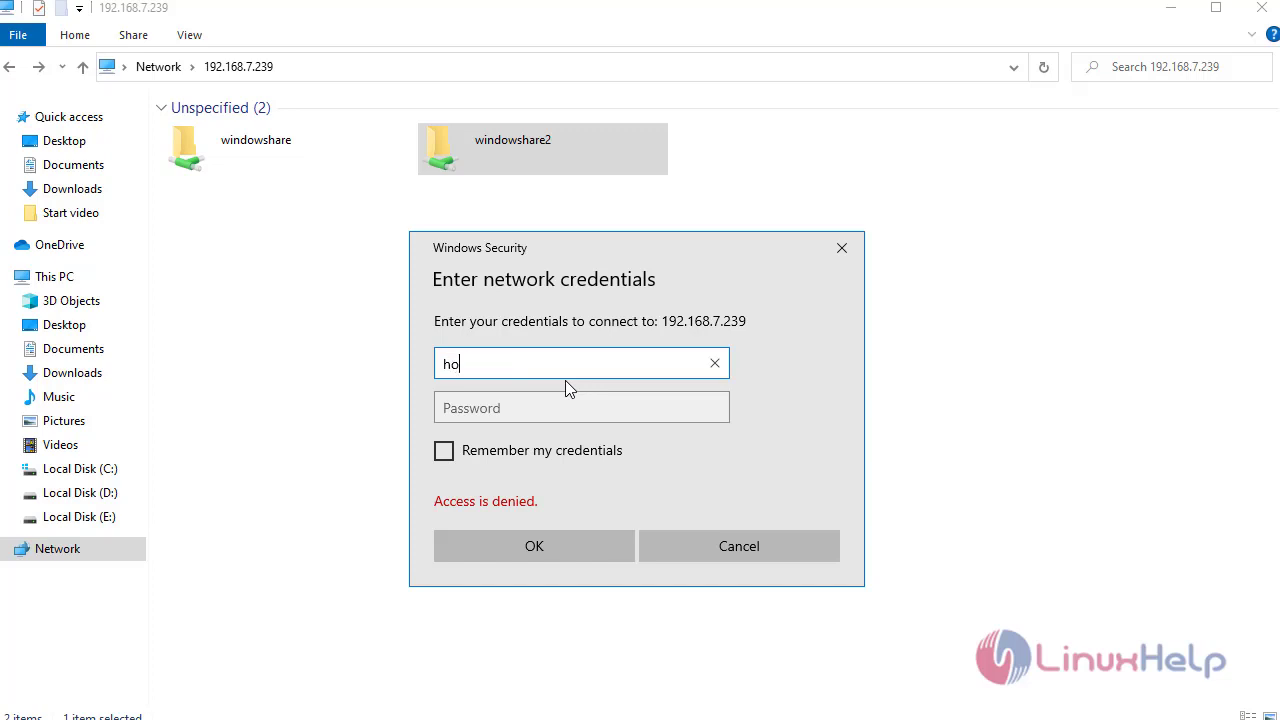
{"action": "type", "text": "meuser2"}
{"action": "key", "text": "Tab"}
{"action": "type", "text": "linuxhelp"}
{"action": "key", "text": "Return"}
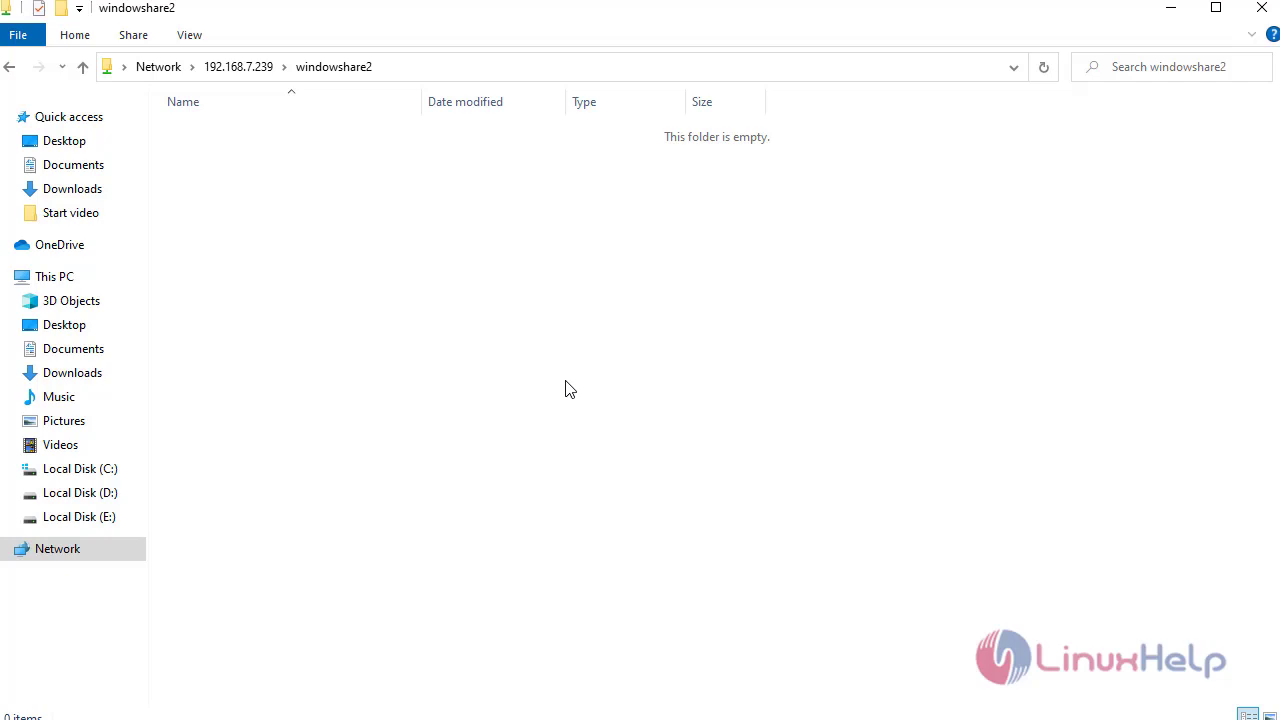
- Create a new folder named 'test' in windowshare2, then return to the share list
{"action": "key", "text": "ctrl+shift+n"}
{"action": "type", "text": "test"}
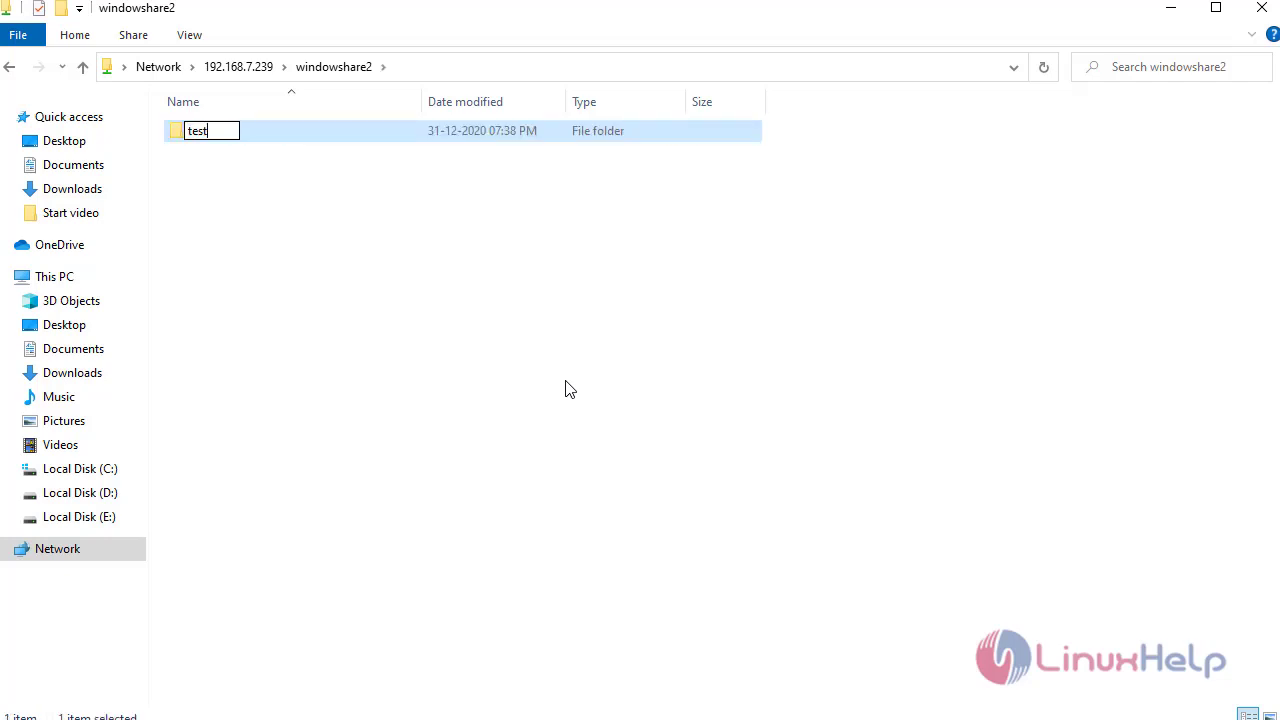
{"action": "key", "text": "Return"}
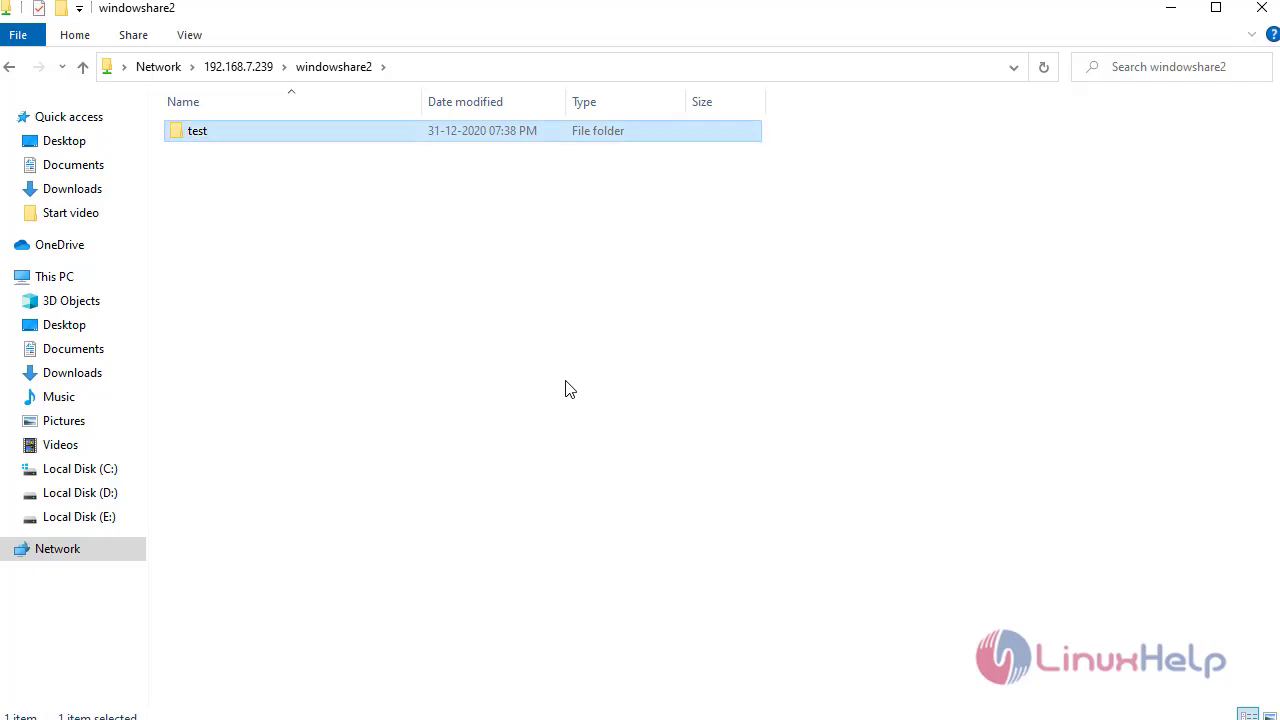
{"action": "key", "text": "alt+Left"}
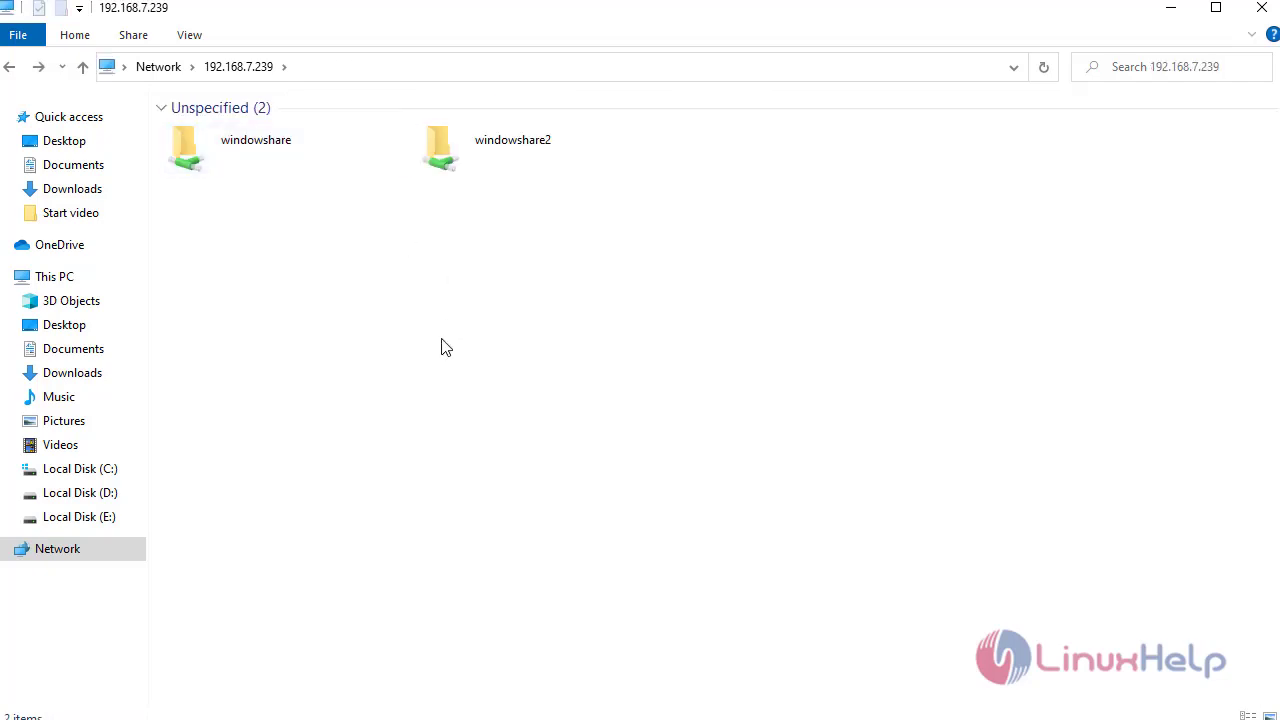
{"action": "double_click", "coordinate": [321, 160]}
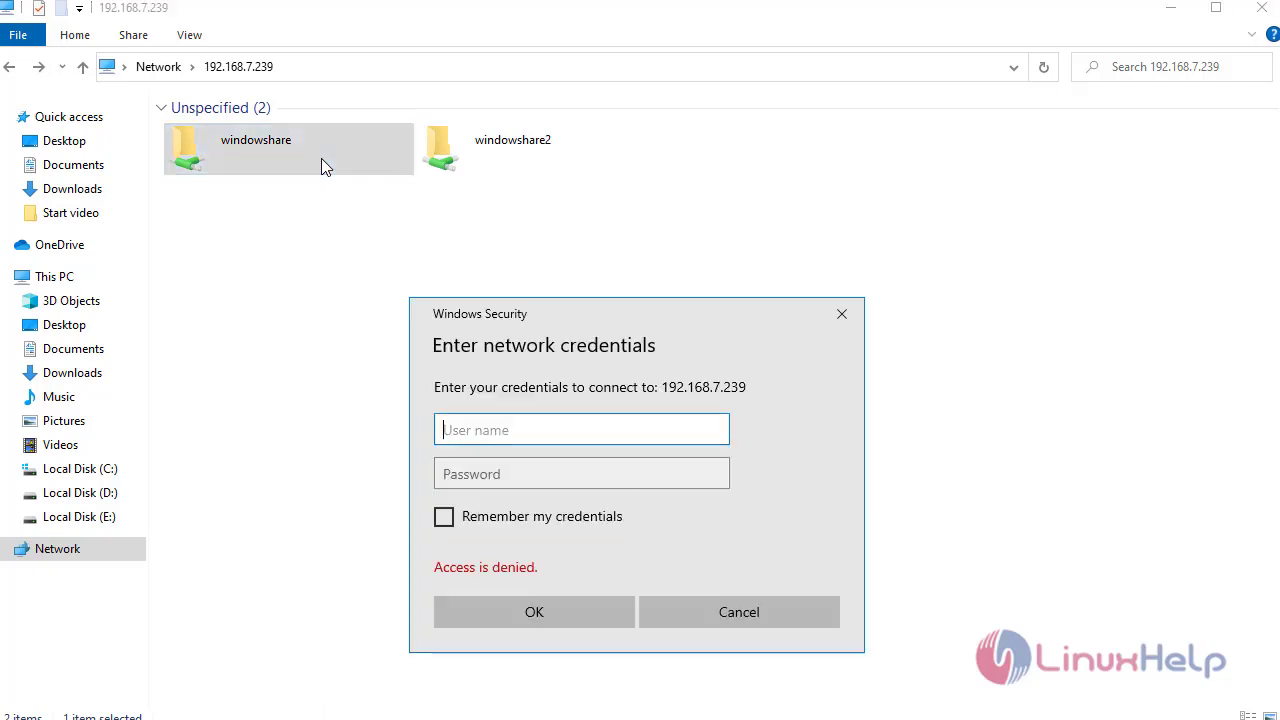
{"action": "type", "text": "homeuser"}
{"action": "key", "text": "Tab"}
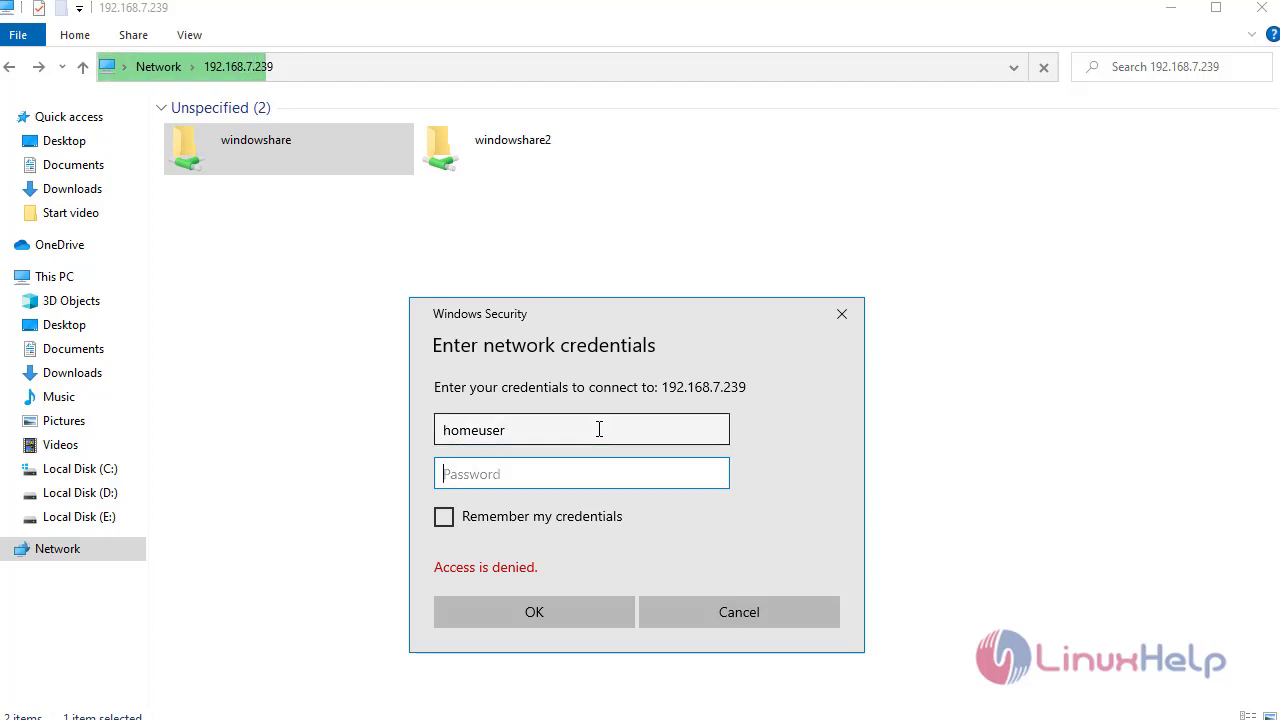
{"action": "type", "text": "••••••••"}
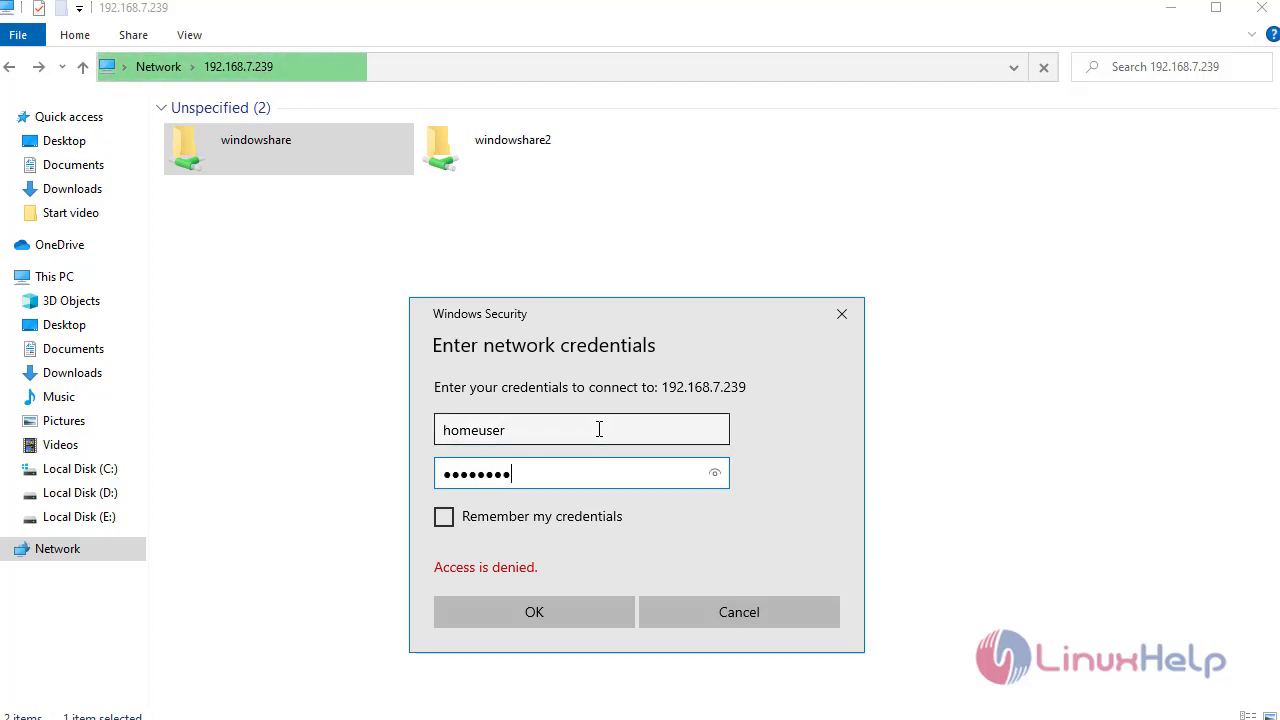
{"action": "key", "text": "Return"}
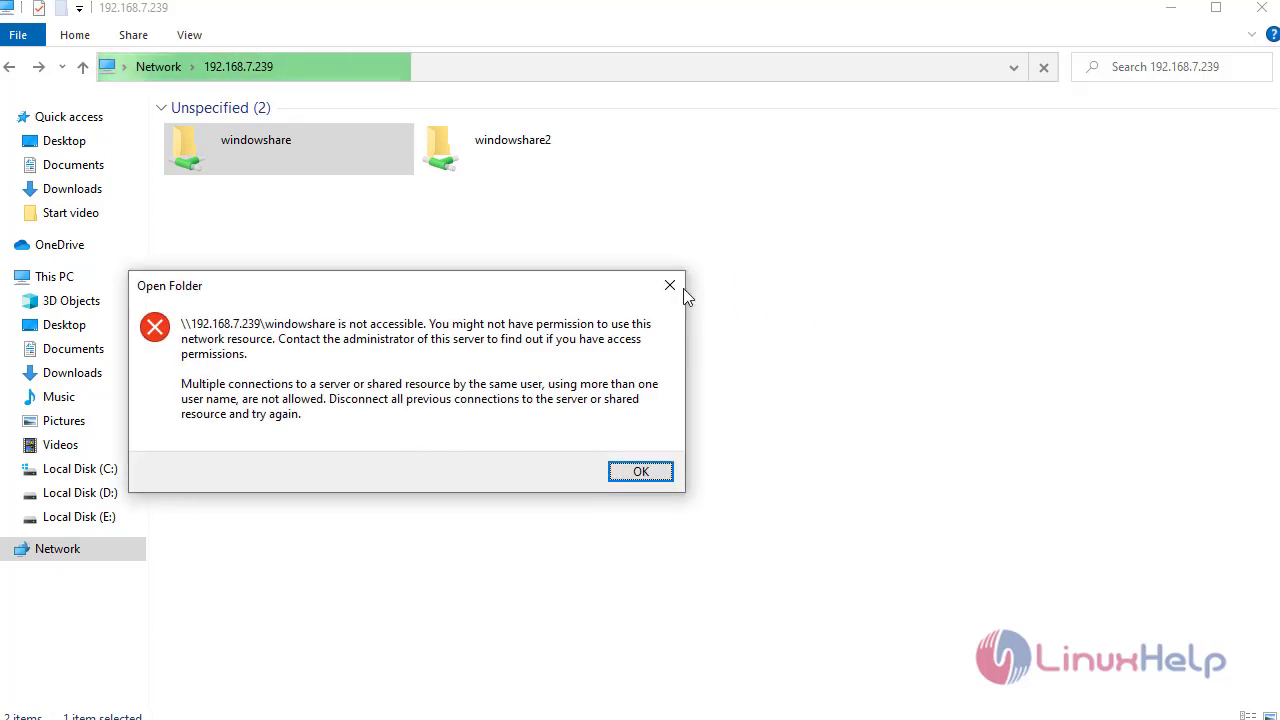
{"action": "left_click", "coordinate": [669, 285]}
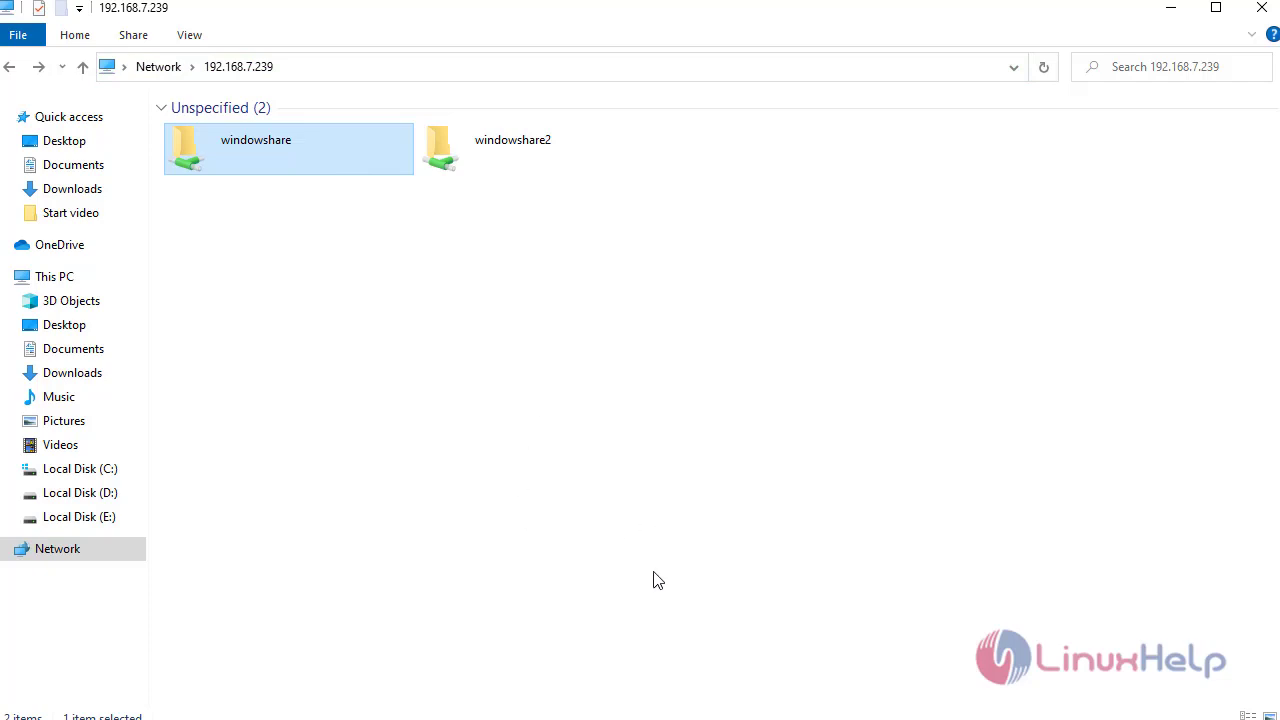
- Rerun net use * /delete to cancel the windowshare2 connection, then minimize the console
{"action": "key", "text": "alt+Tab"}
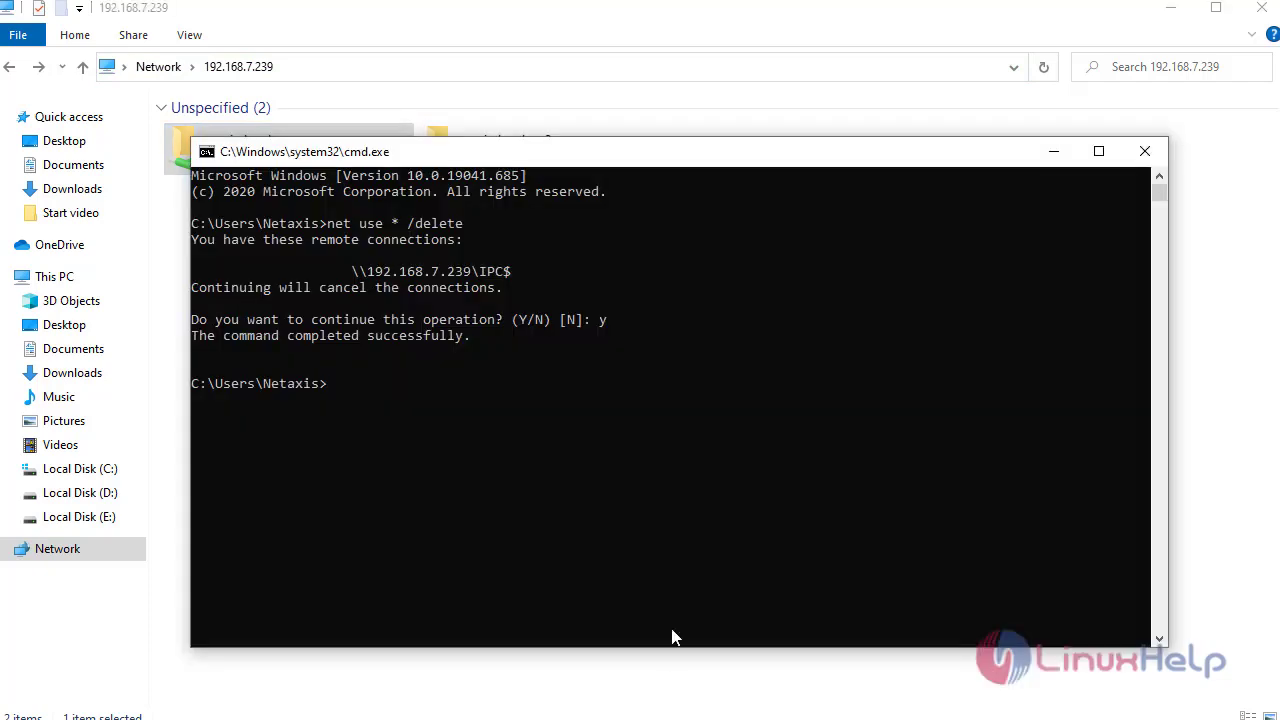
{"action": "key", "text": "Up"}
{"action": "key", "text": "Return"}
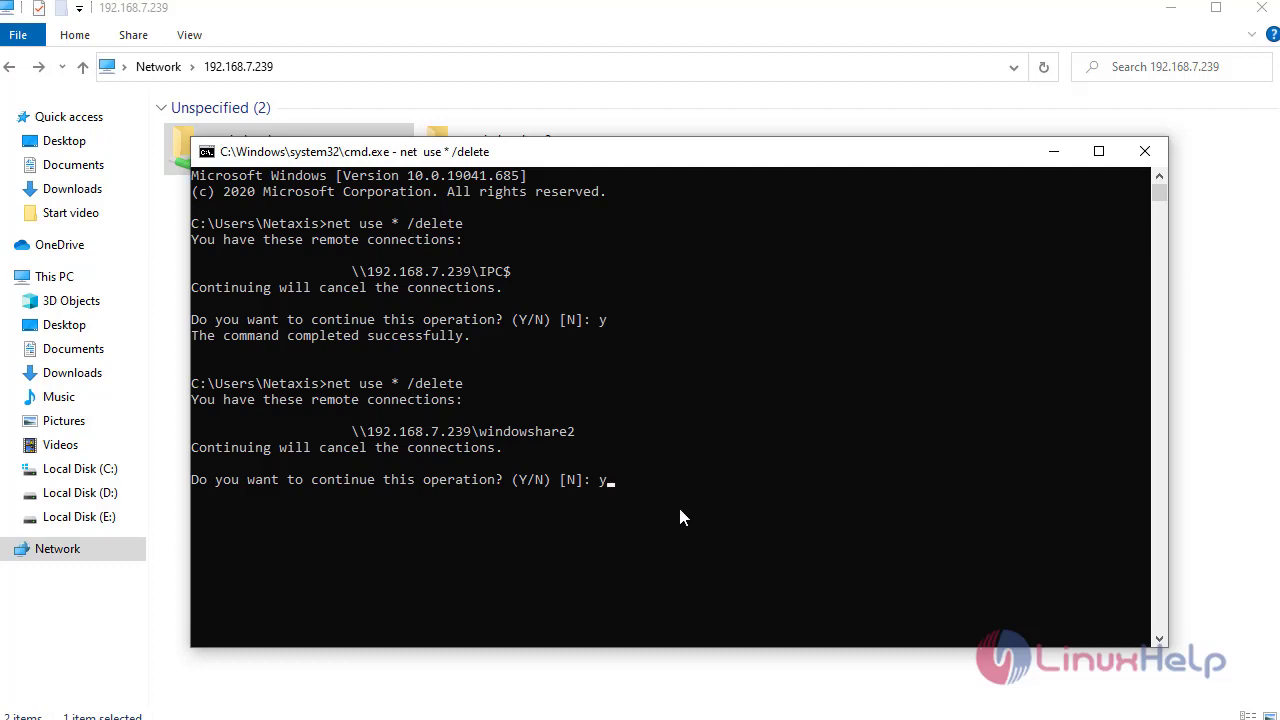
{"action": "key", "text": "Return"}
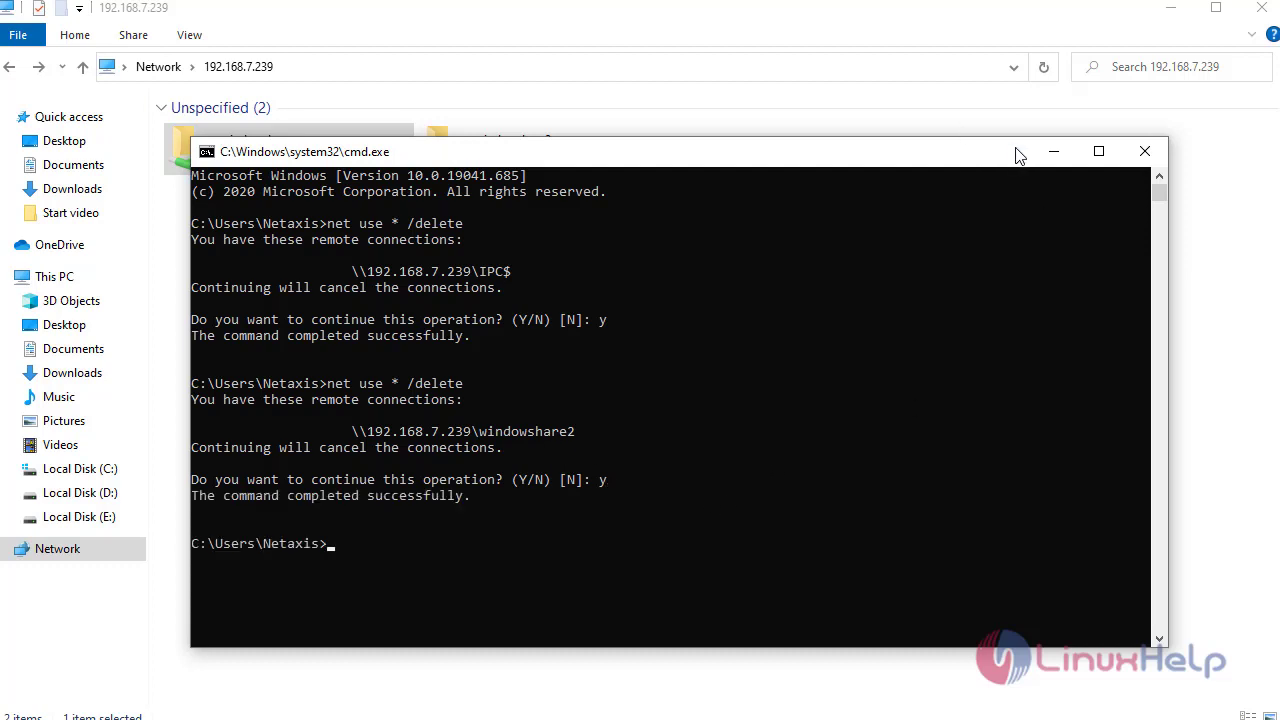
{"action": "left_click", "coordinate": [1050, 152]}
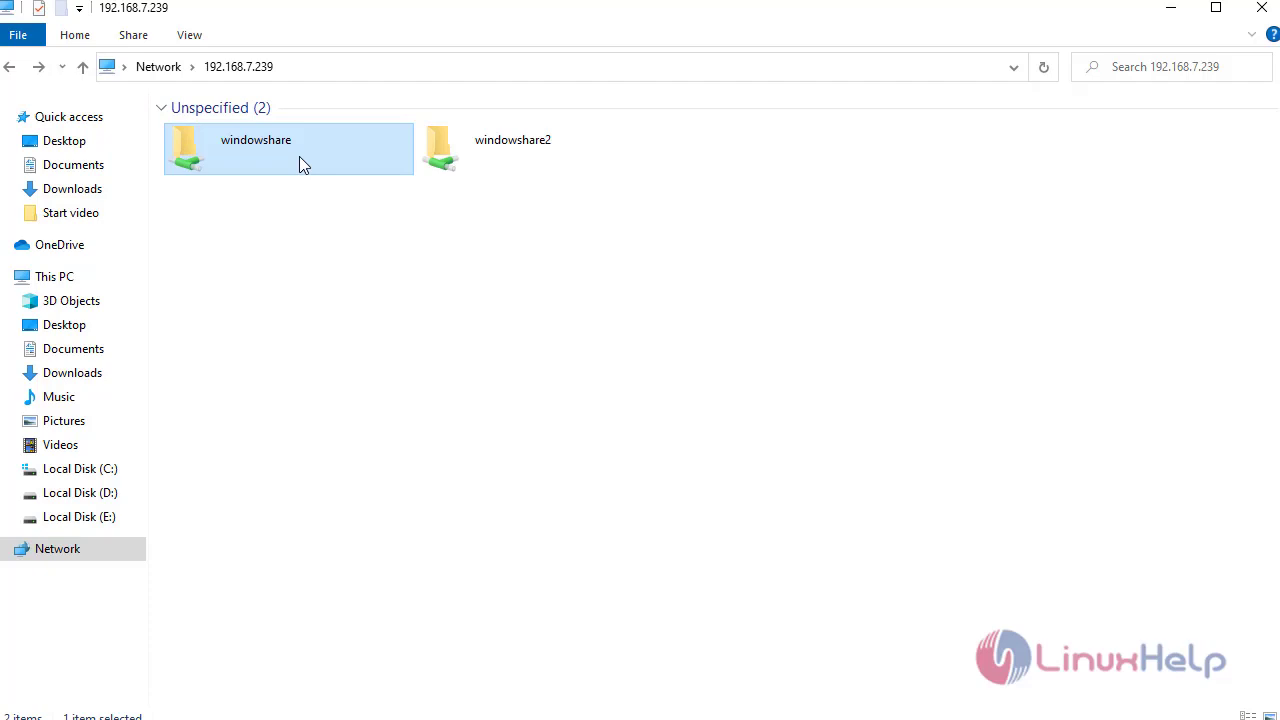
- Open windowshare with the first user's credentials to view test, test1 and the text document, then return to the shares
{"action": "double_click", "coordinate": [299, 156]}
{"action": "type", "text": "homeus"}
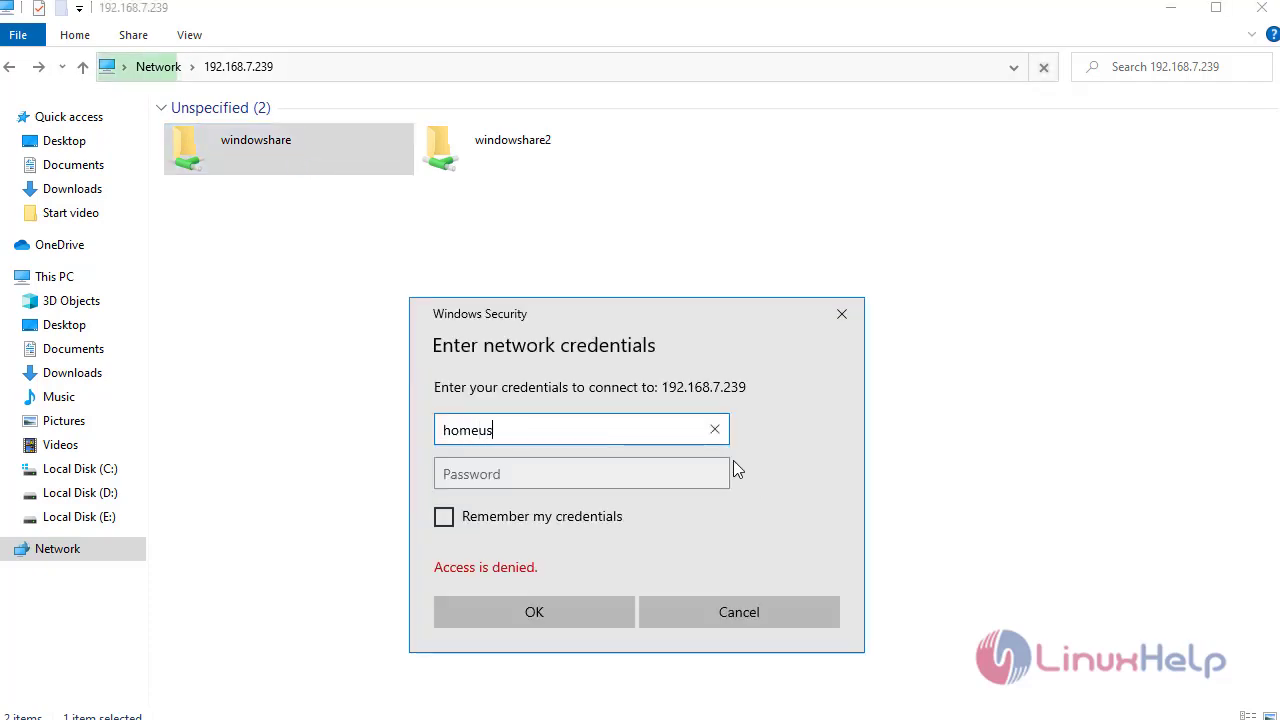
{"action": "type", "text": "er"}
{"action": "key", "text": "Tab"}
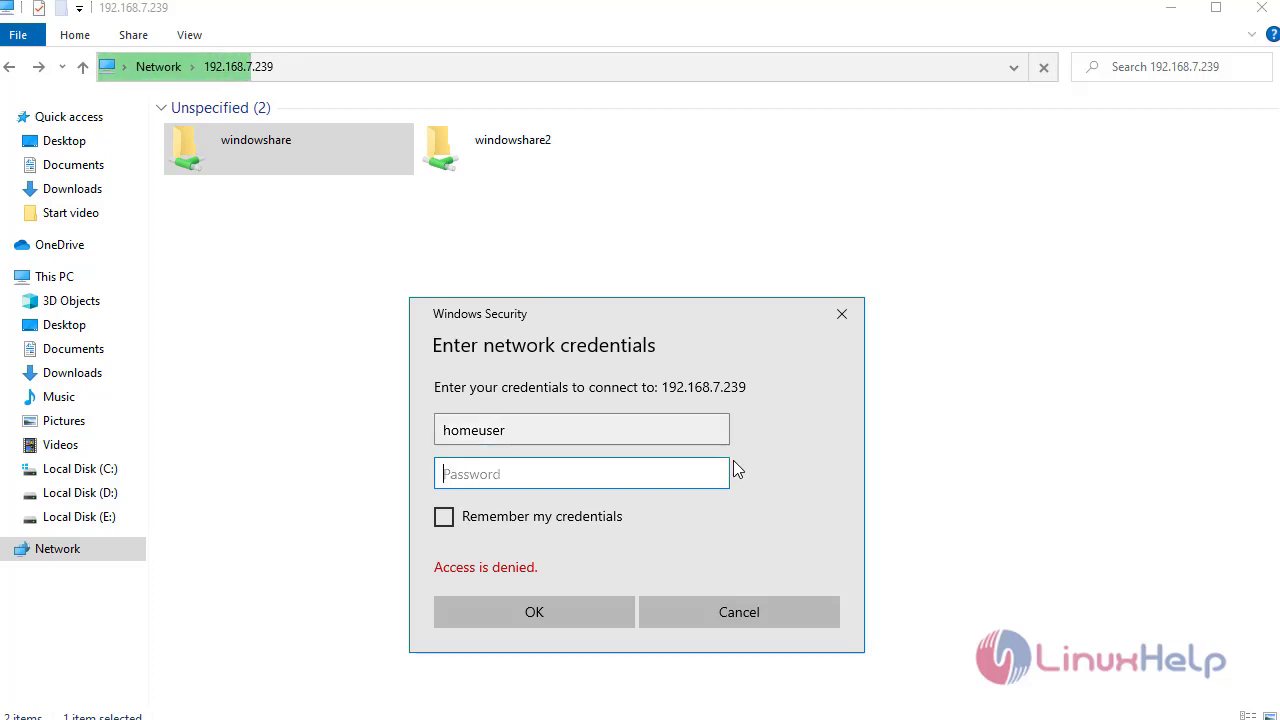
{"action": "type", "text": "•••••••••"}
{"action": "key", "text": "Return"}
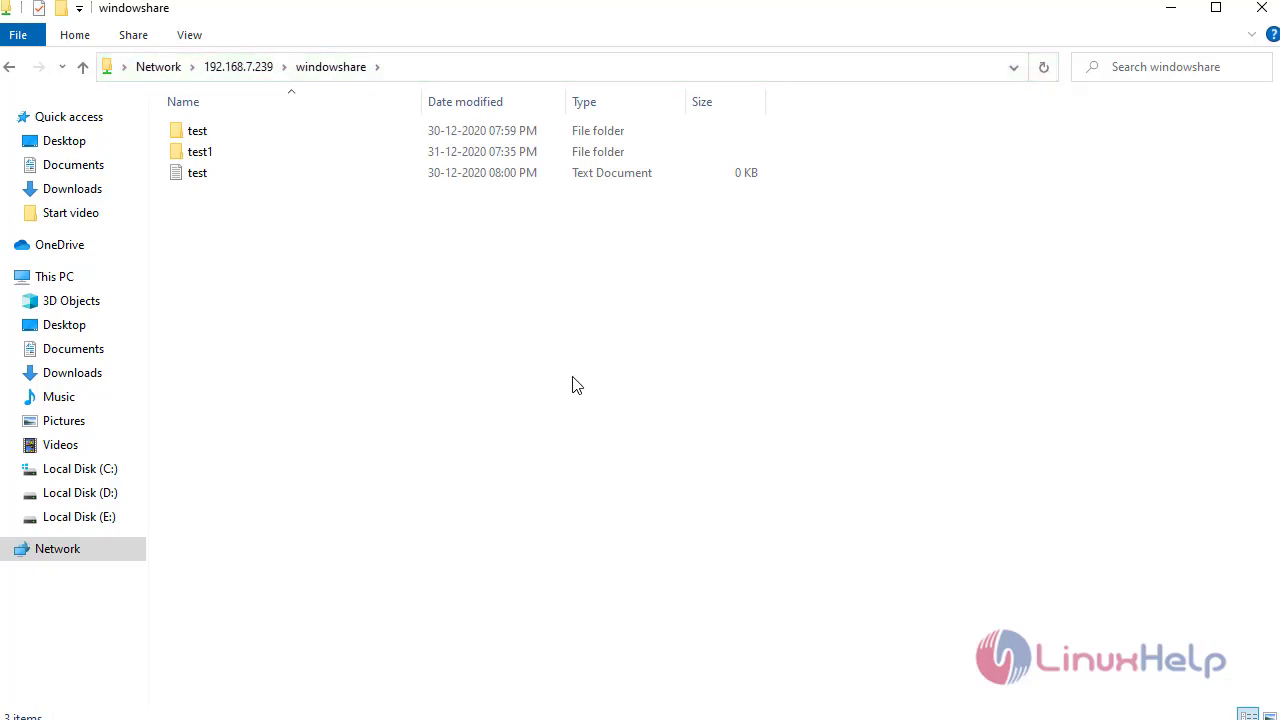
{"action": "key", "text": "BackSpace"}
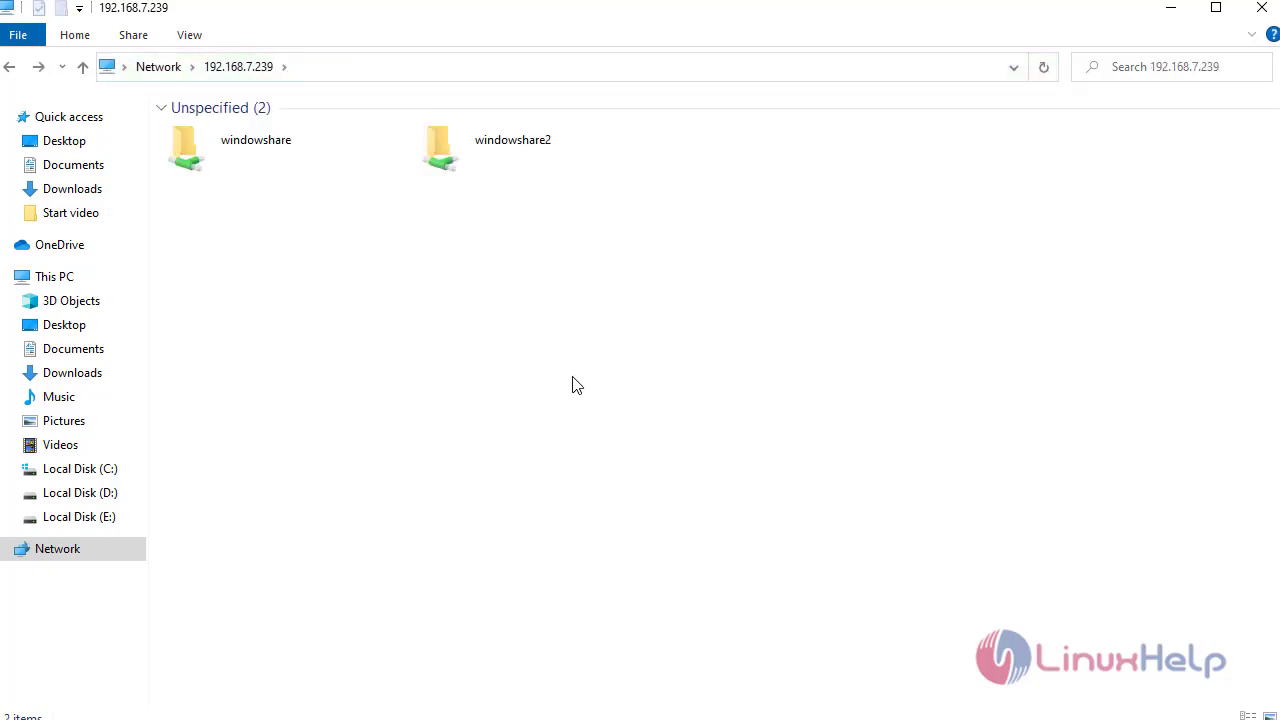